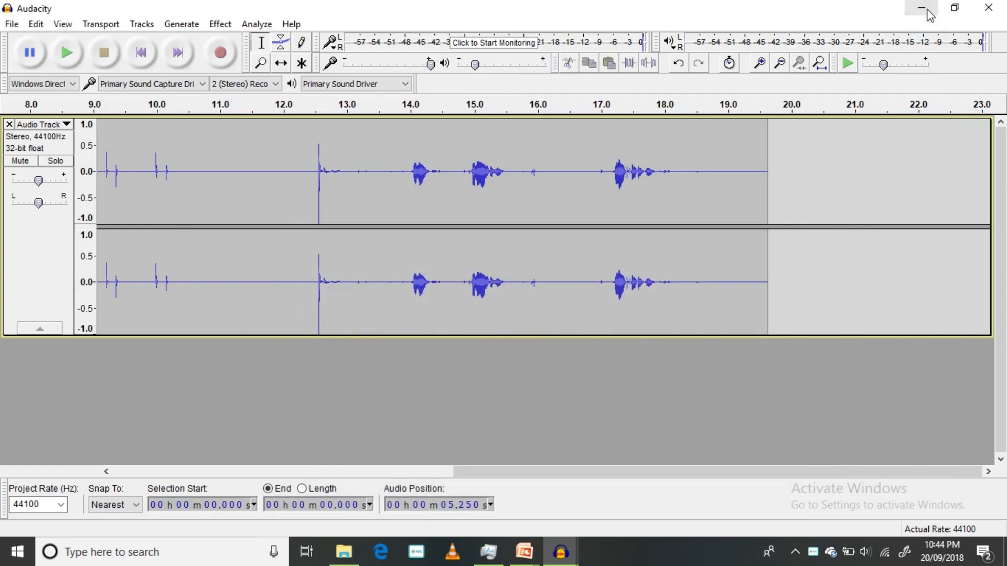
Minimize the Audacity window to reveal the Windows desktop.
click(921, 9)
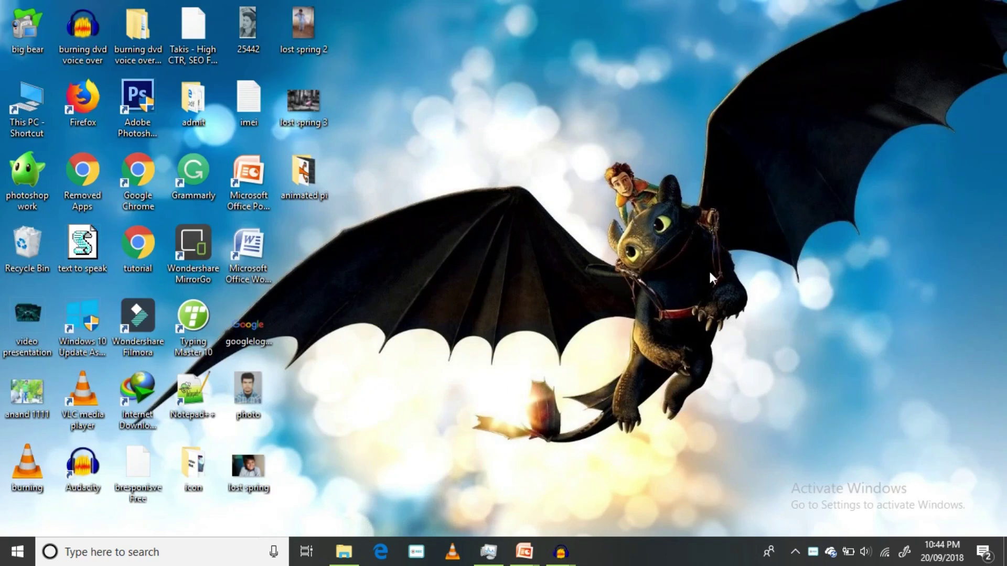
In PowerPoint, set the slide size to On-screen Show (16:9), 10 × 5.63 inches.
click(548, 504)
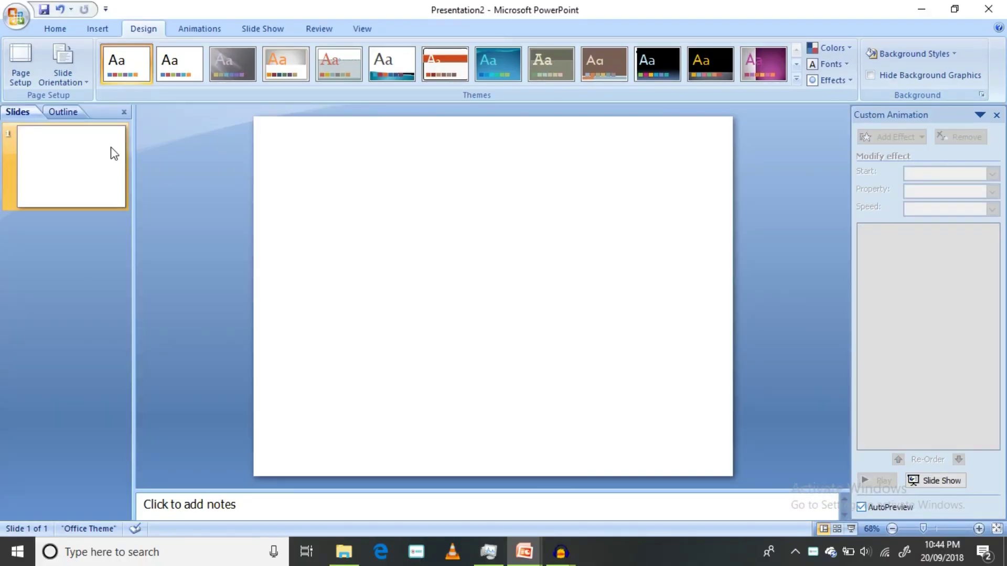
click(27, 71)
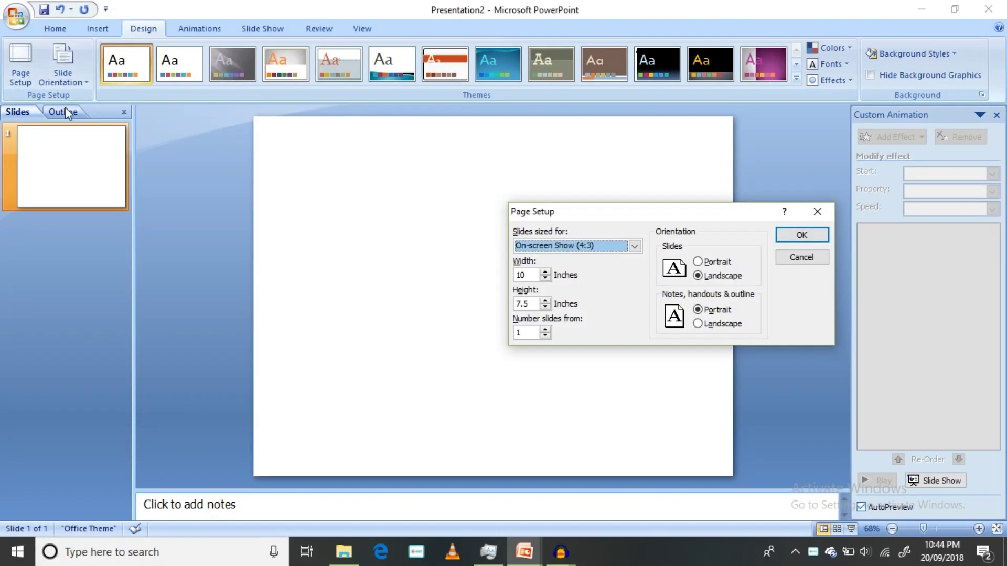
click(634, 247)
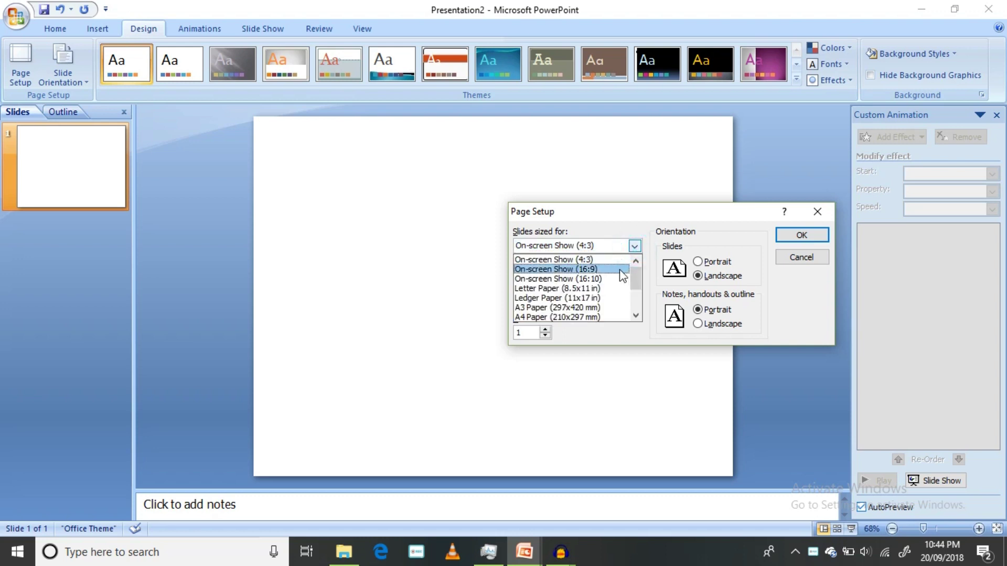
click(619, 267)
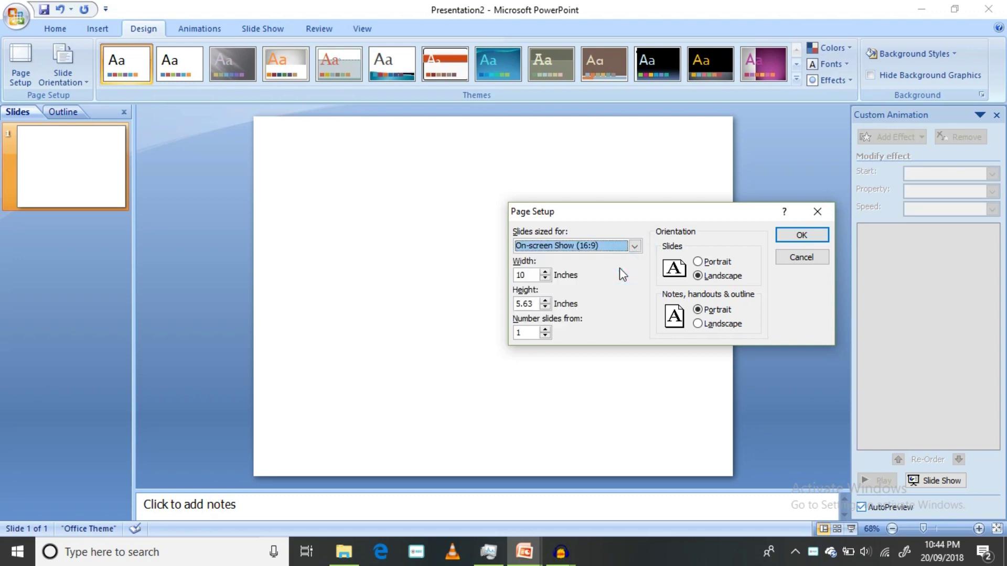
click(798, 238)
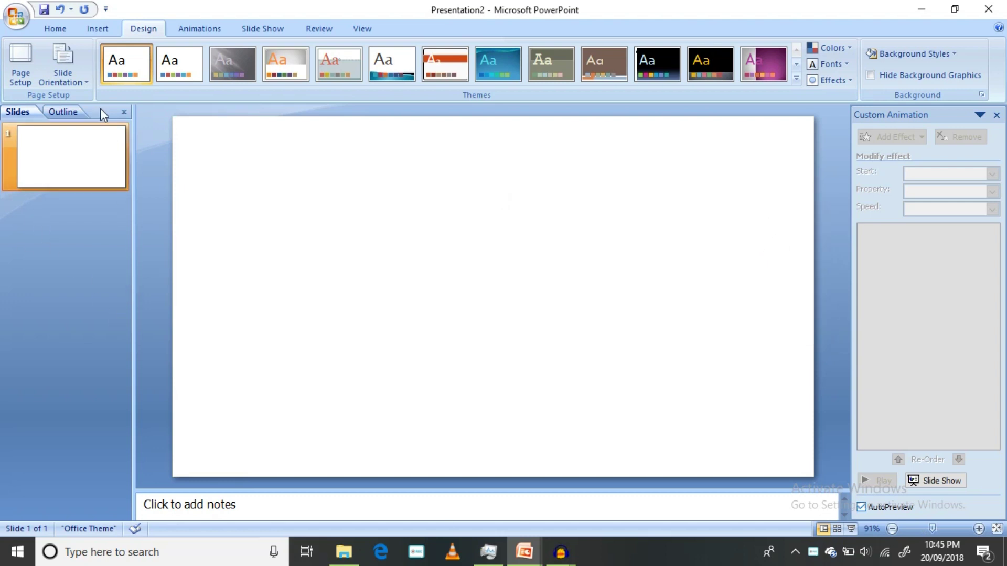
Insert the picture 800px_COLOURBOX18685573 onto the slide.
click(101, 29)
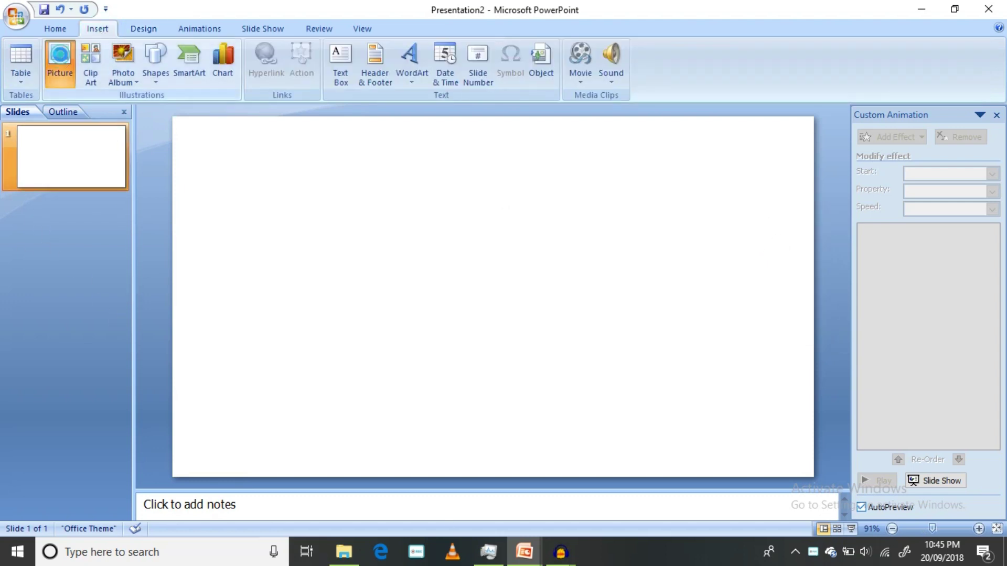
click(59, 58)
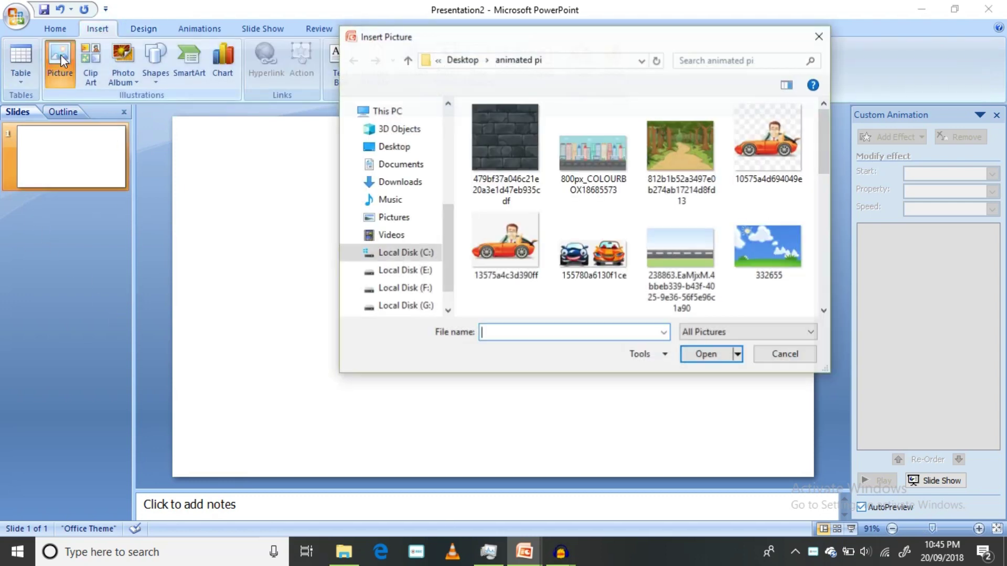
click(599, 142)
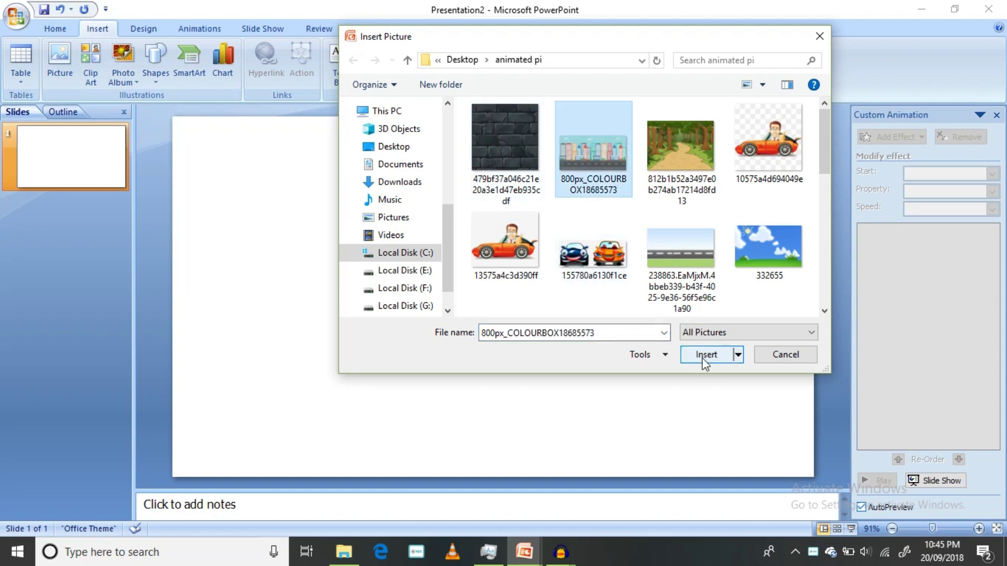
click(706, 355)
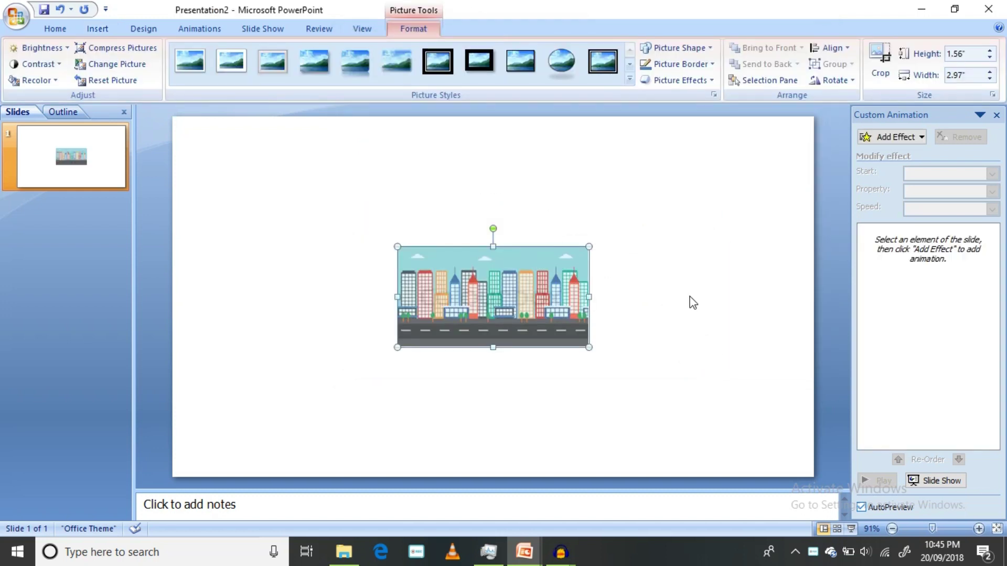
Move the city picture to the top-left corner and stretch it to fill the slide.
drag(506, 310, 280, 180)
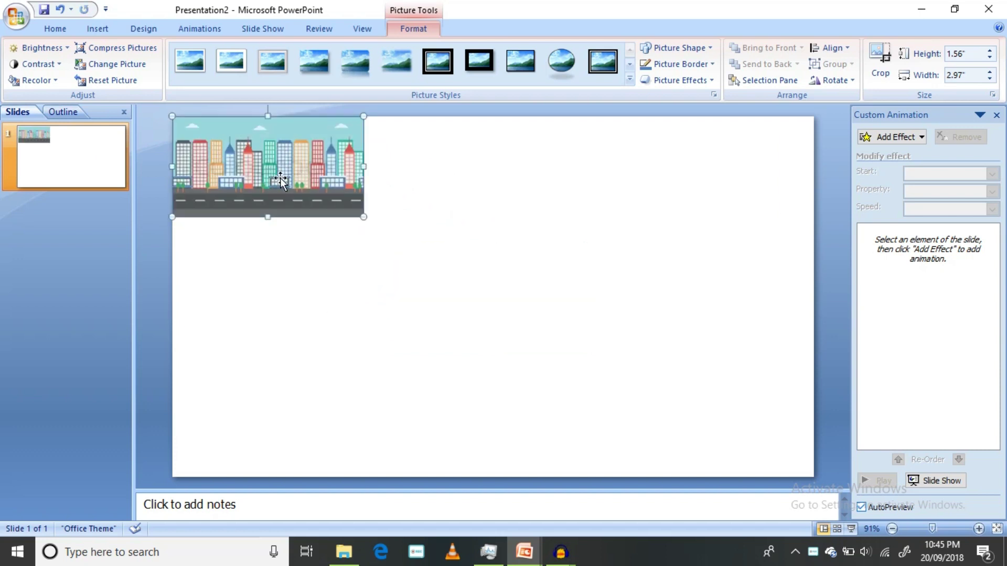
drag(361, 215, 702, 459)
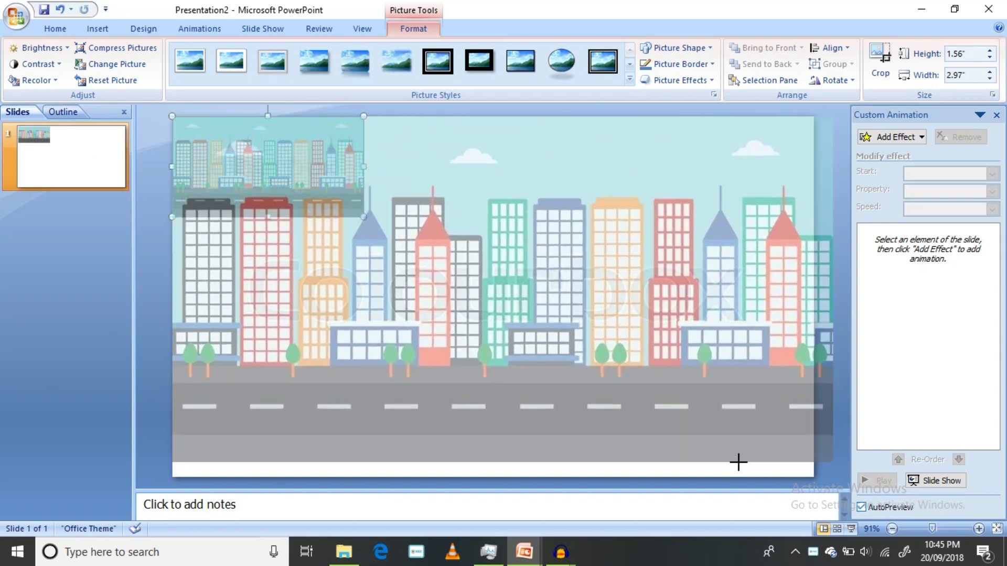
drag(702, 459, 686, 453)
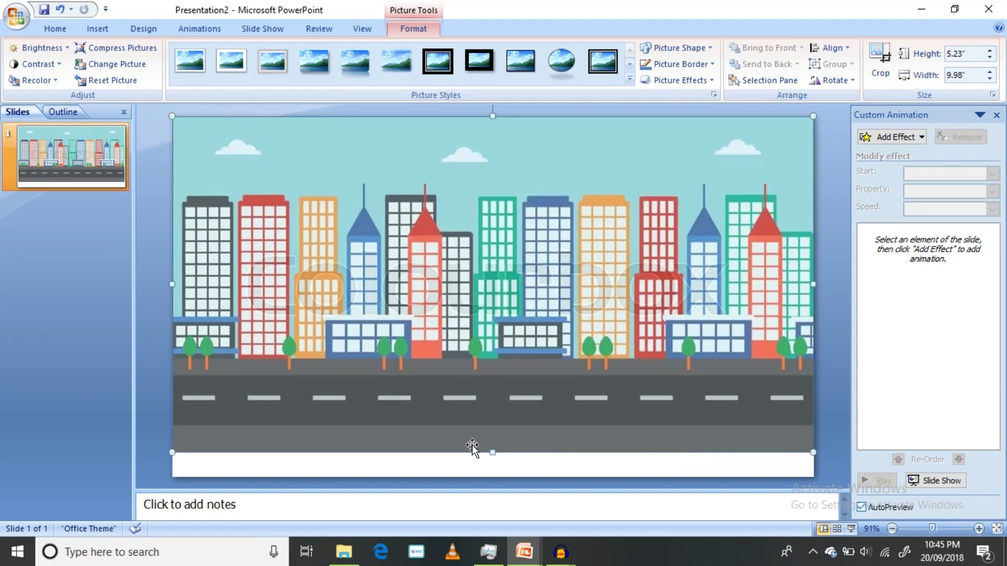
drag(490, 449, 492, 478)
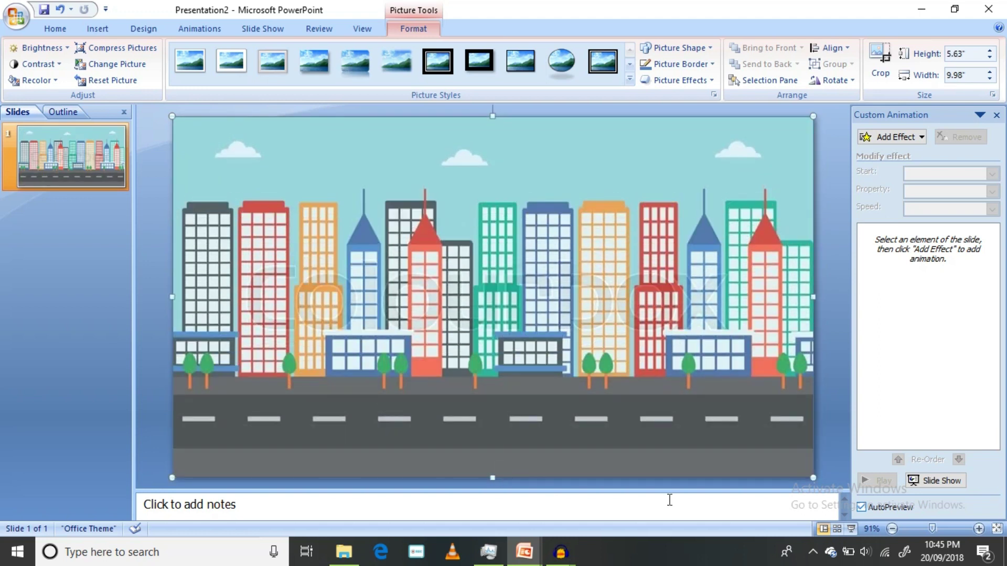
drag(932, 528, 909, 531)
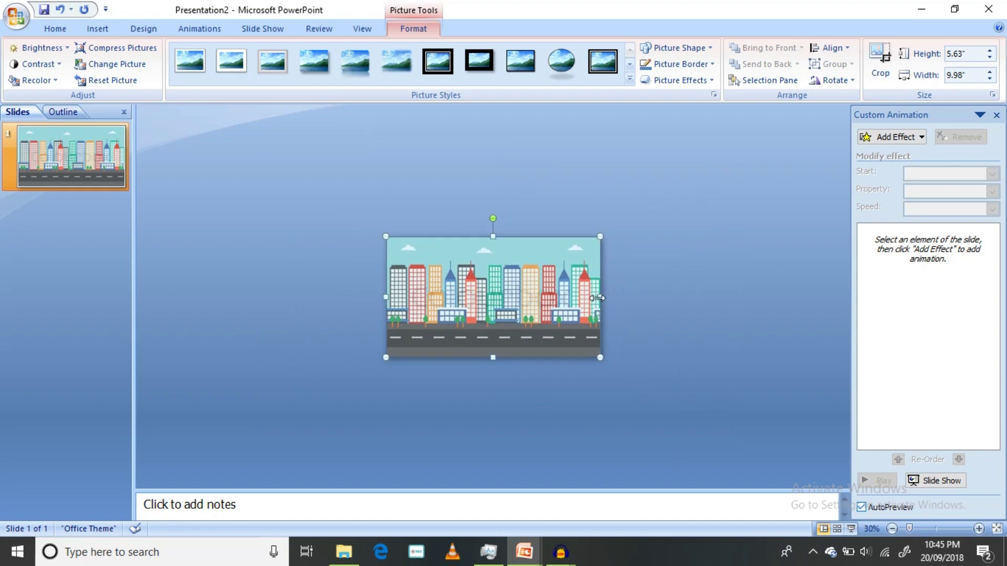
Stretch the city picture's right edge out to 18.58 inches, then reselect the picture.
drag(601, 298, 783, 312)
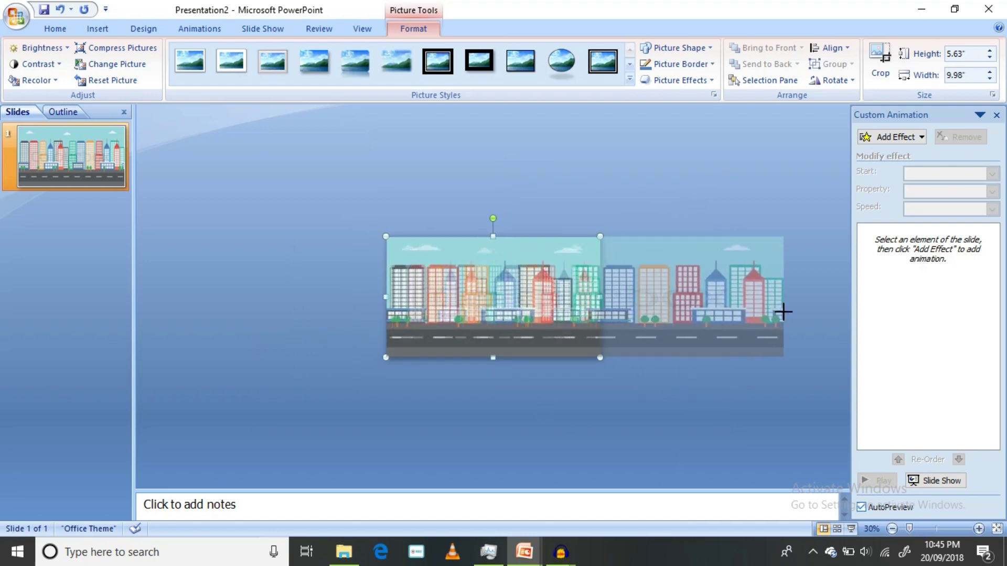
click(508, 468)
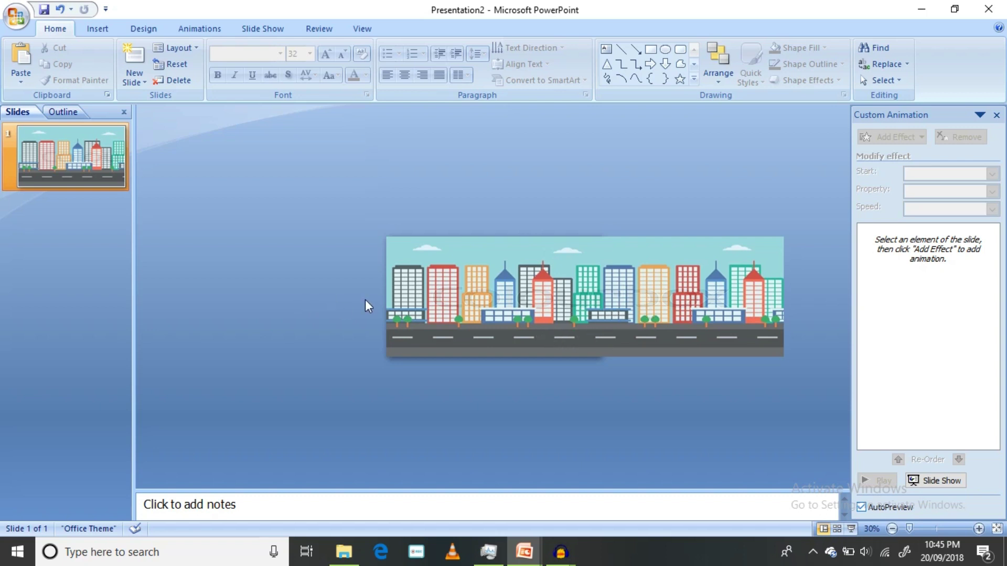
click(625, 262)
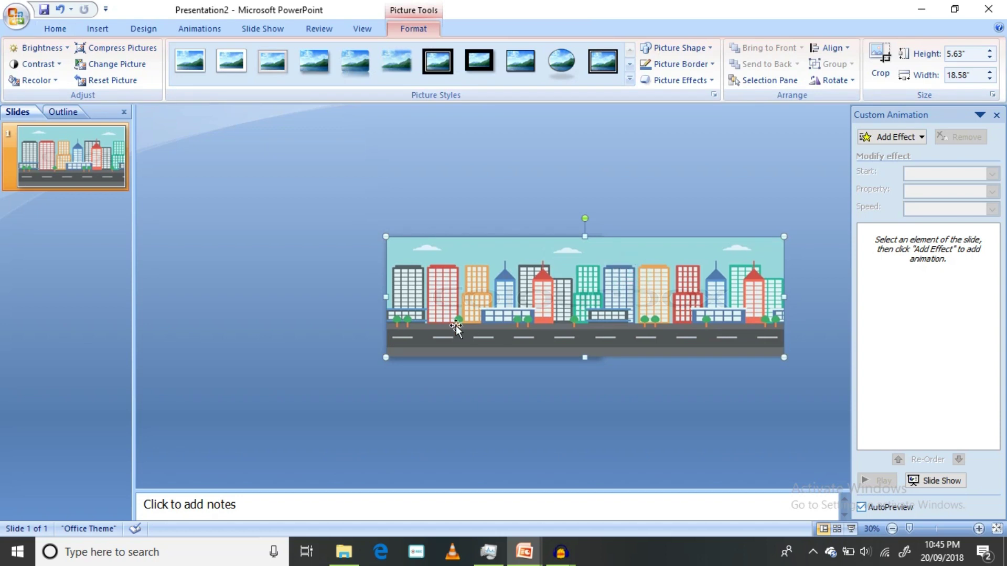
Insert the red car picture and make its white background transparent.
click(100, 29)
click(59, 58)
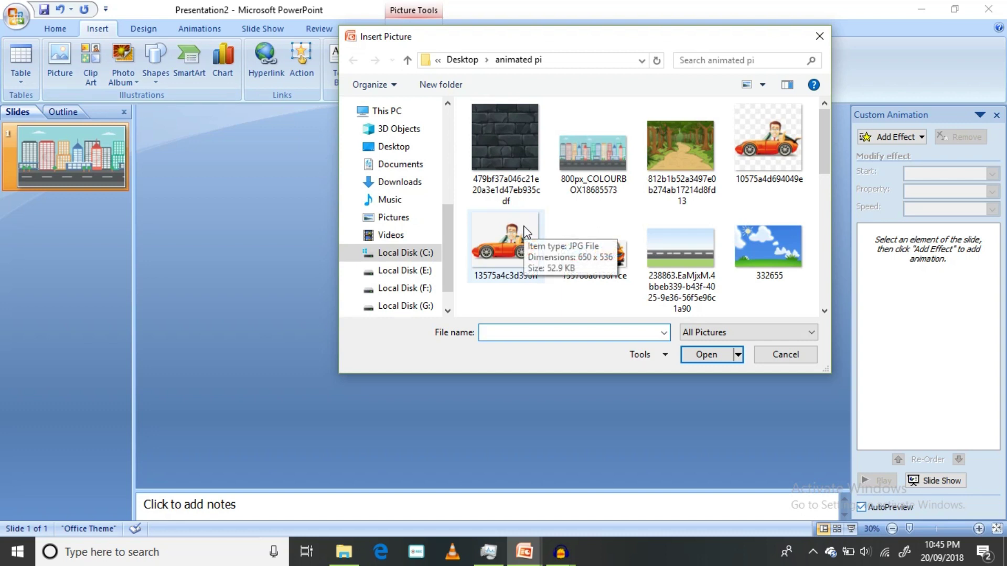
click(525, 232)
click(707, 355)
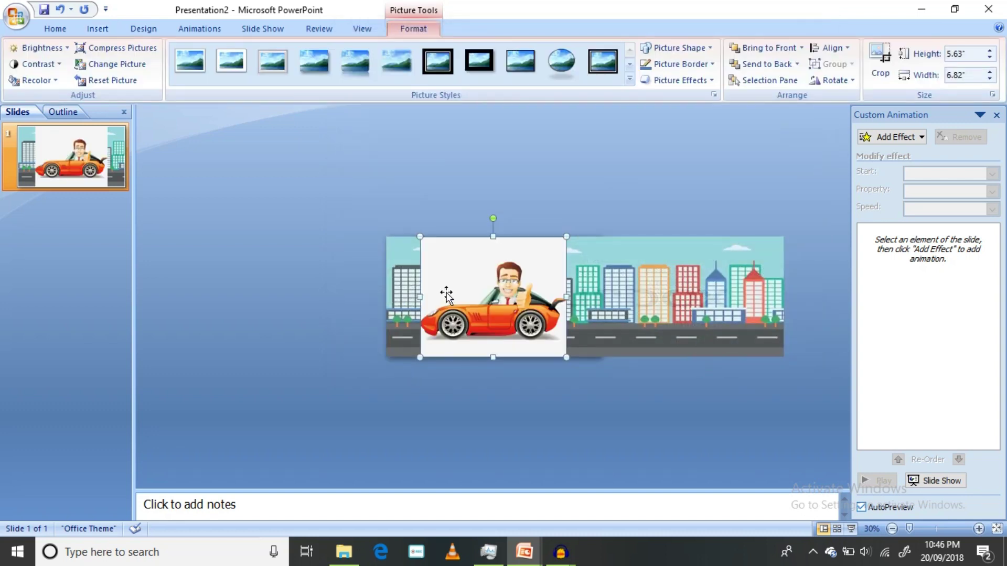
drag(489, 294, 309, 233)
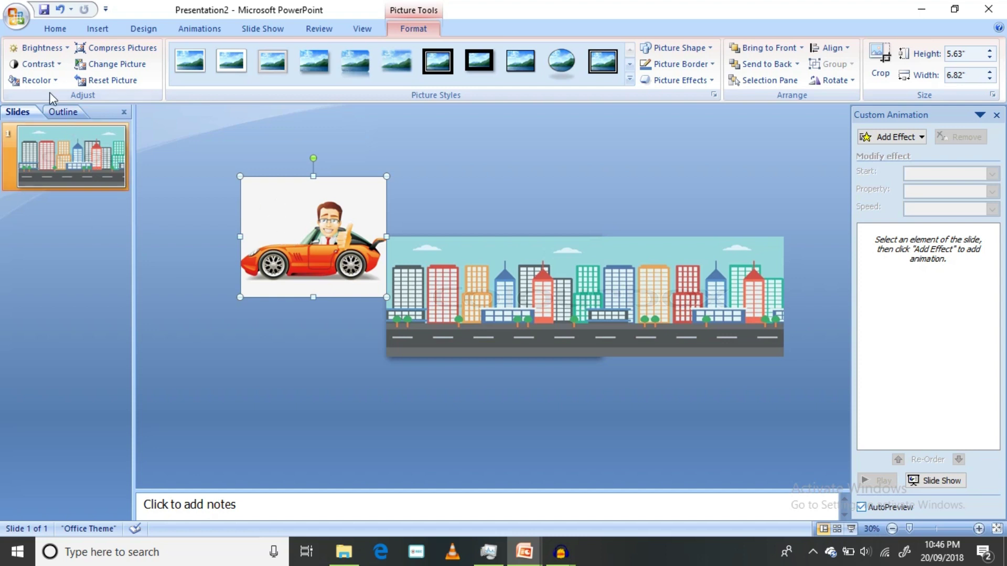
click(37, 80)
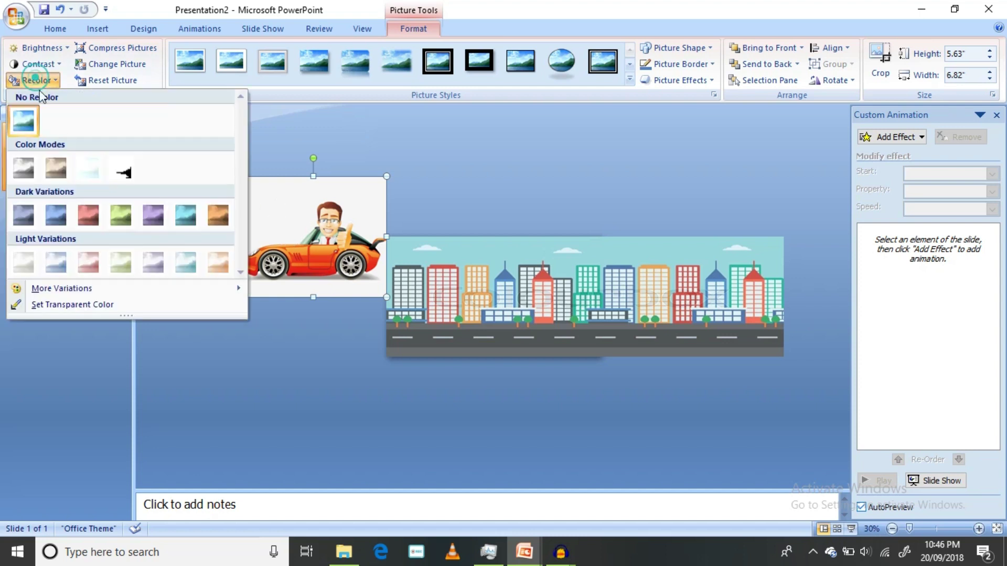
click(103, 304)
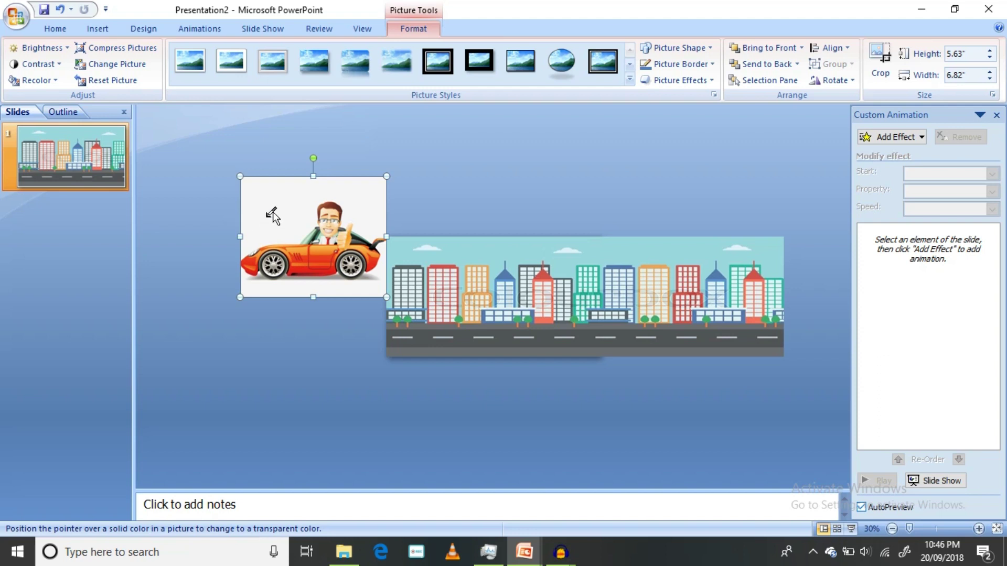
click(272, 215)
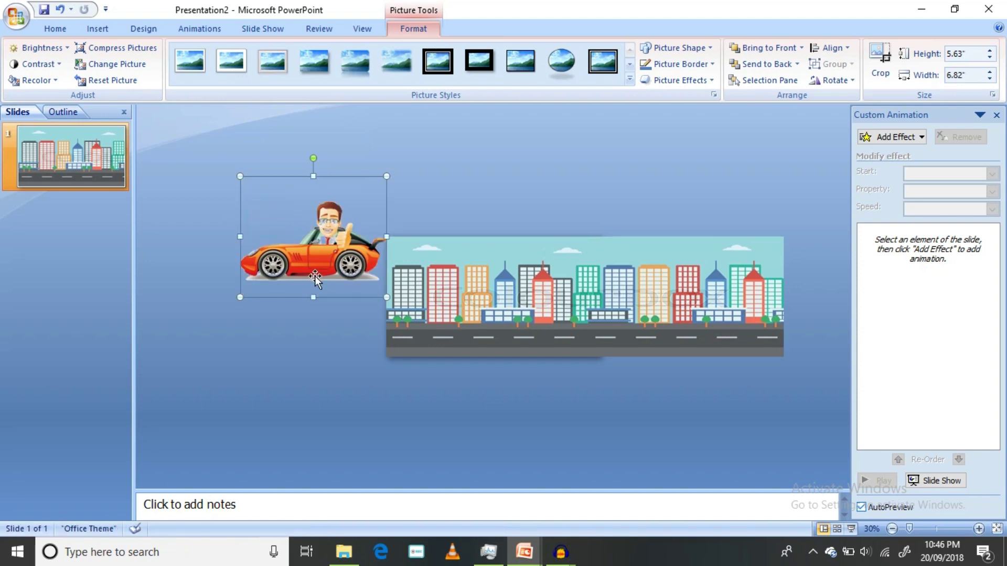
Shrink the car to 1.6 × 1.94 inches and set it on the road at the left edge.
mouse_move(385, 180)
mouse_down()
mouse_move(206, 274)
mouse_move(210, 247)
mouse_move(222, 245)
mouse_up()
drag(203, 277, 409, 331)
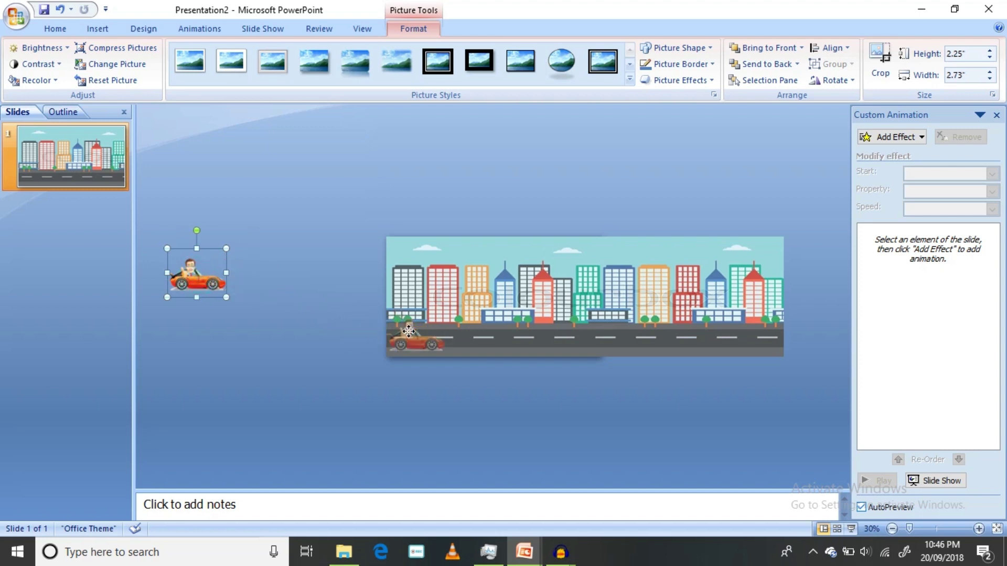
drag(409, 331, 418, 332)
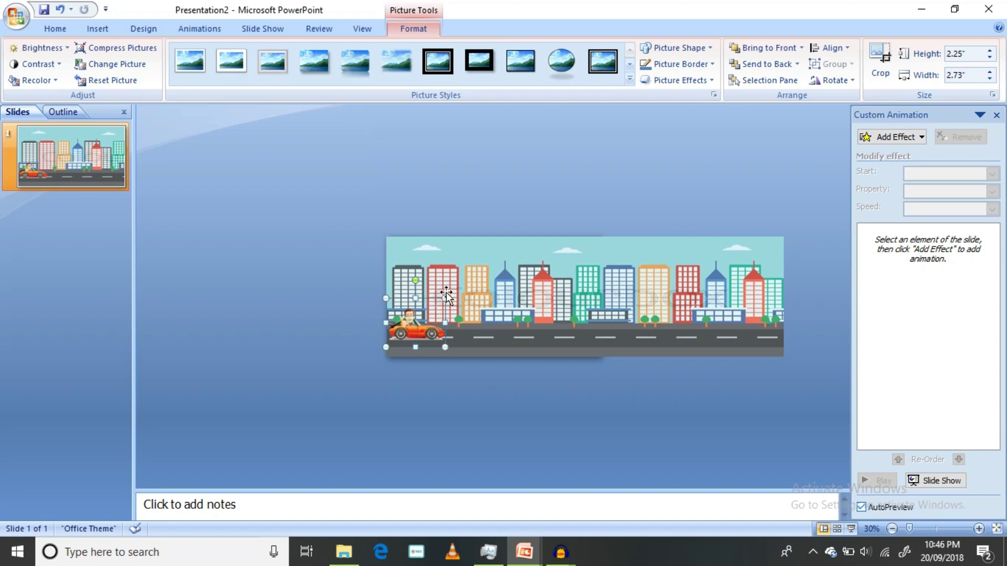
drag(437, 308, 428, 312)
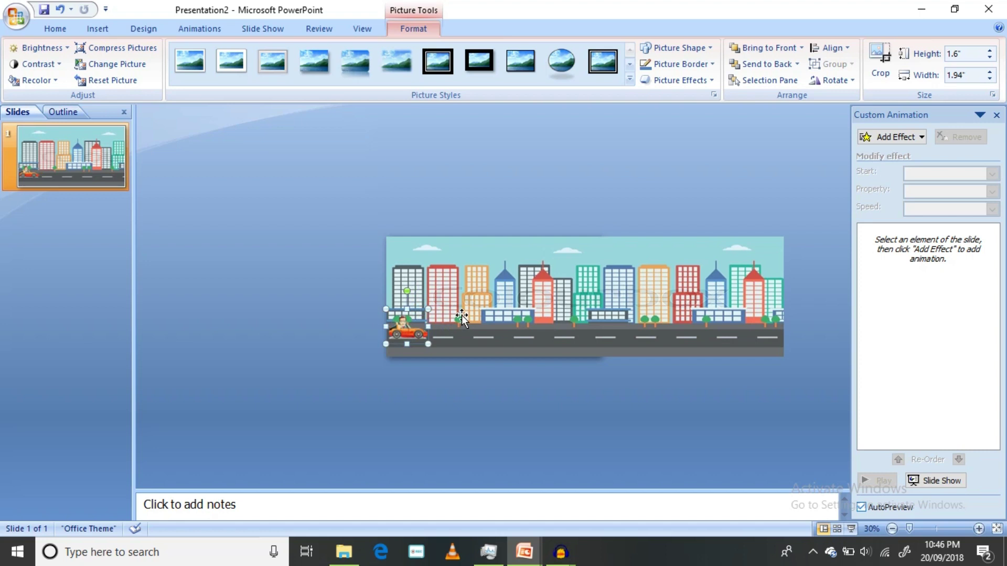
key(Down)
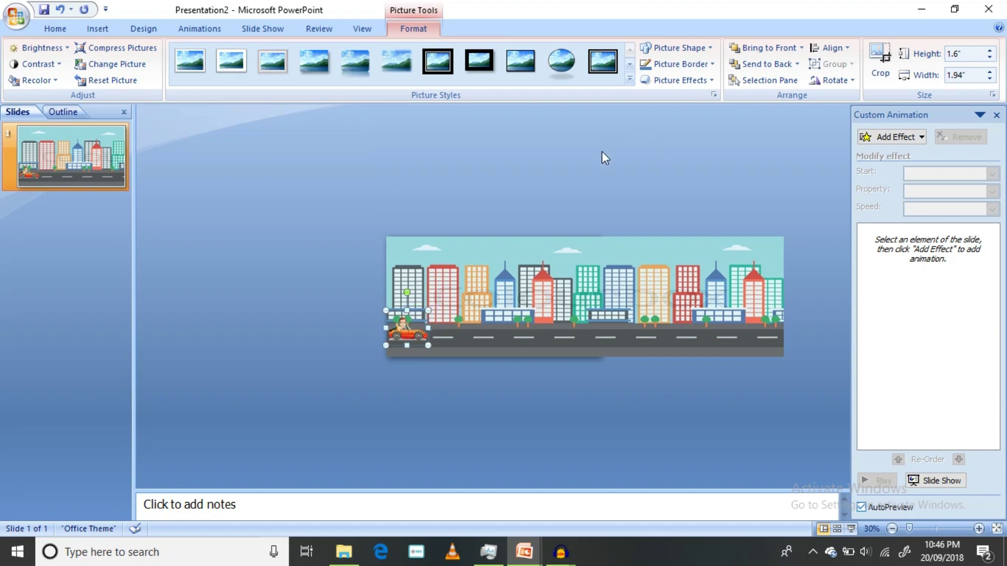
Insert the red race car picture and make its white background transparent.
click(602, 152)
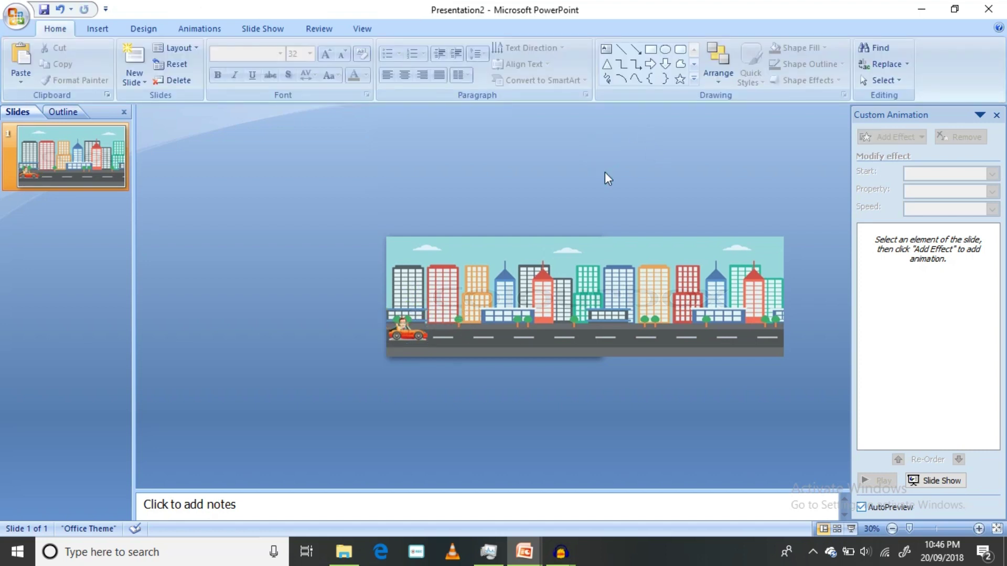
click(104, 33)
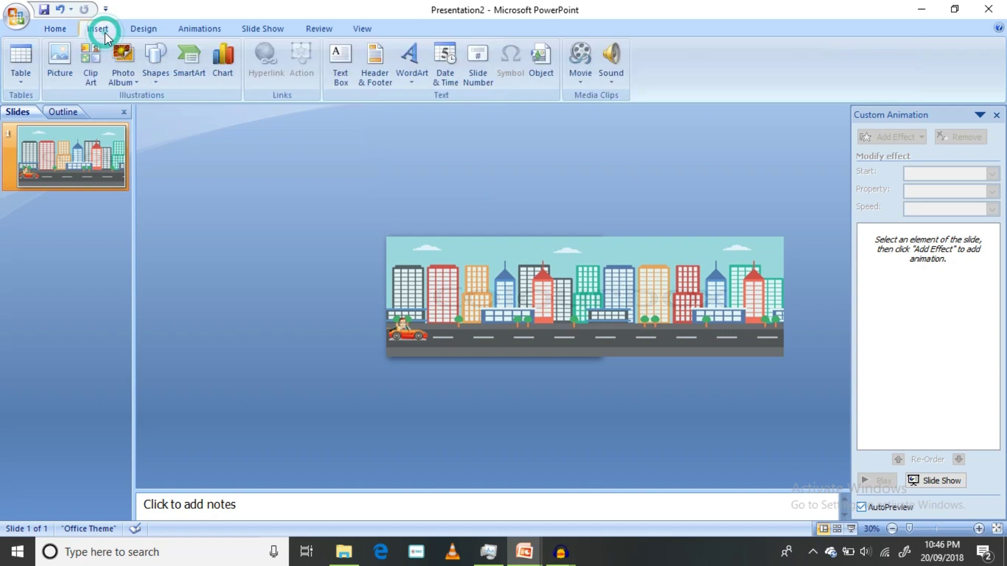
click(71, 54)
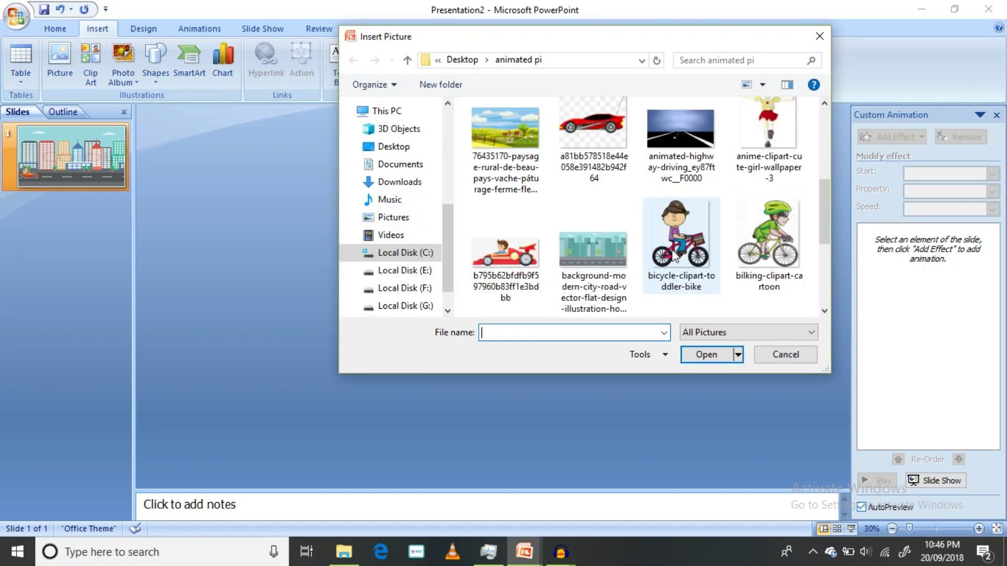
scroll(674, 256, down, 2)
click(506, 150)
click(706, 355)
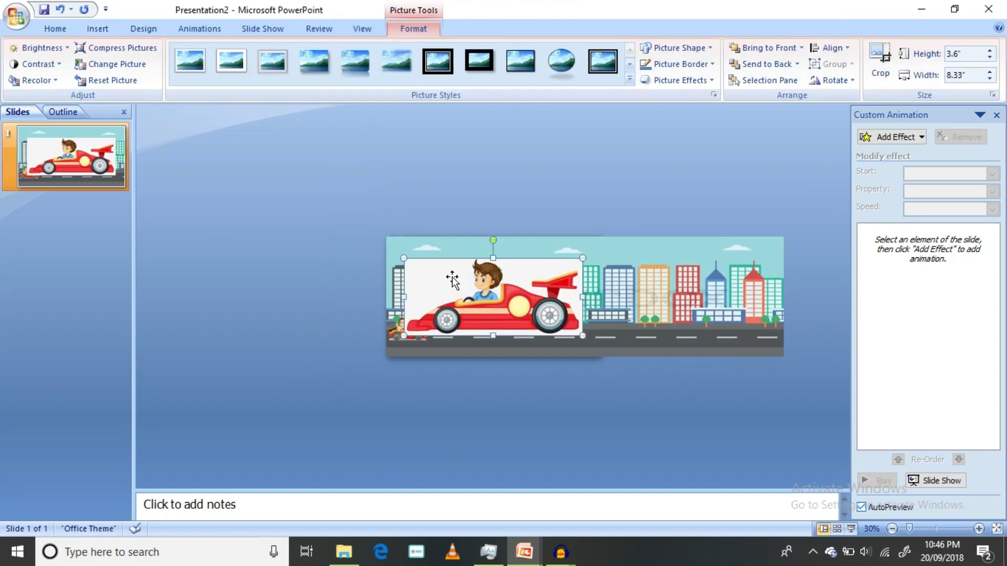
click(34, 80)
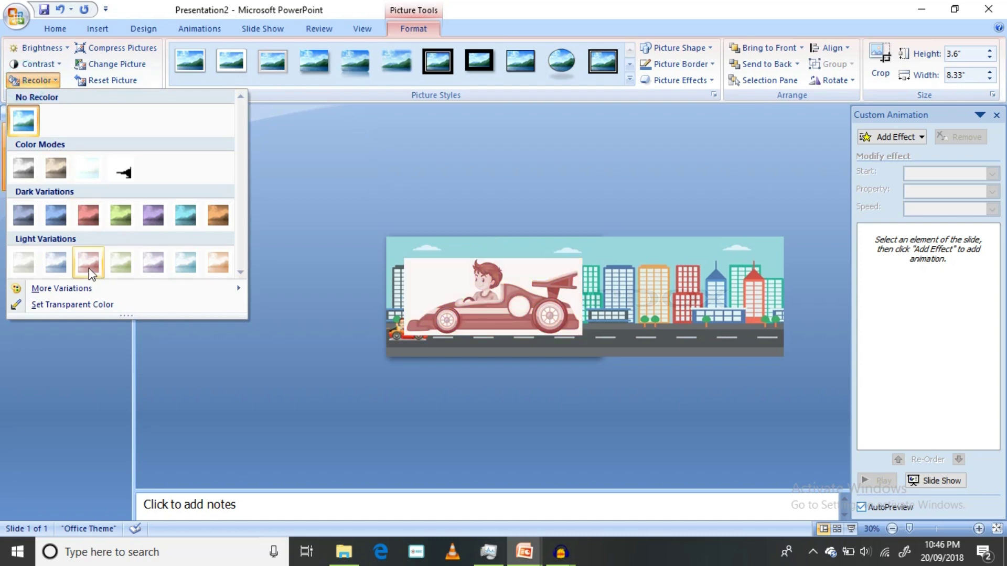
click(64, 304)
click(439, 293)
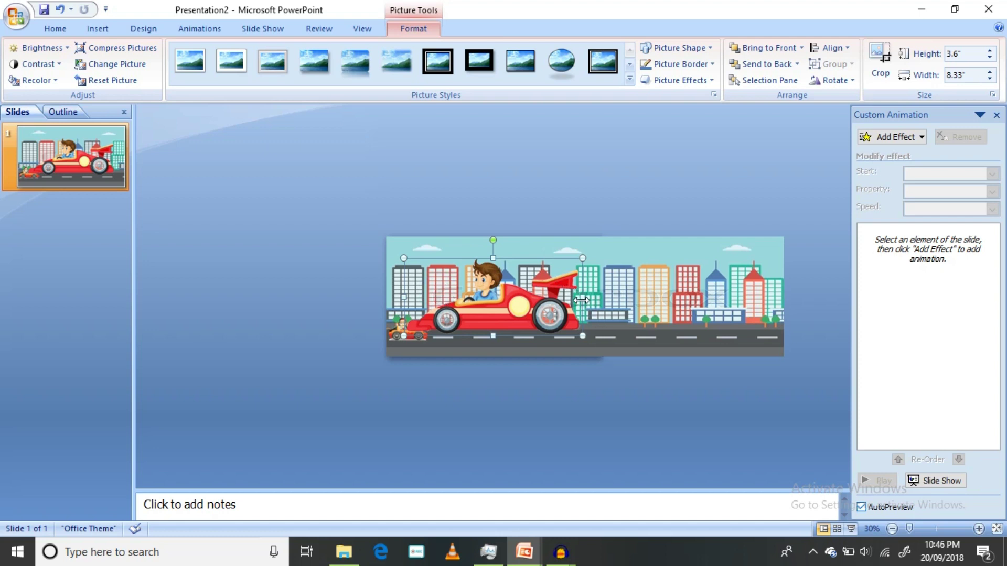
Resize the race car to 1.33 × 2.25 inches and nudge it onto the road at the left.
drag(580, 298, 531, 297)
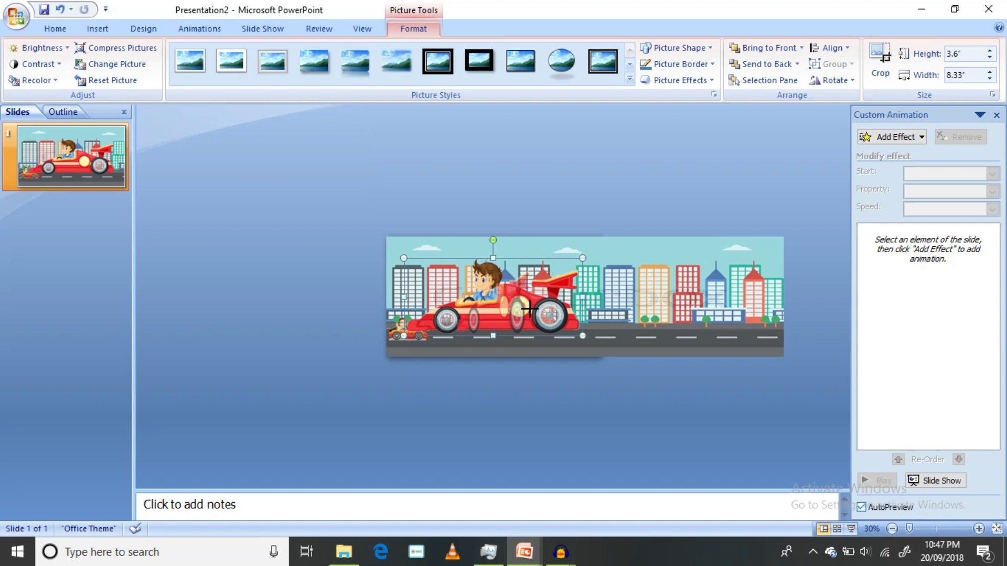
mouse_move(490, 258)
mouse_down()
mouse_move(491, 279)
mouse_move(412, 300)
mouse_up()
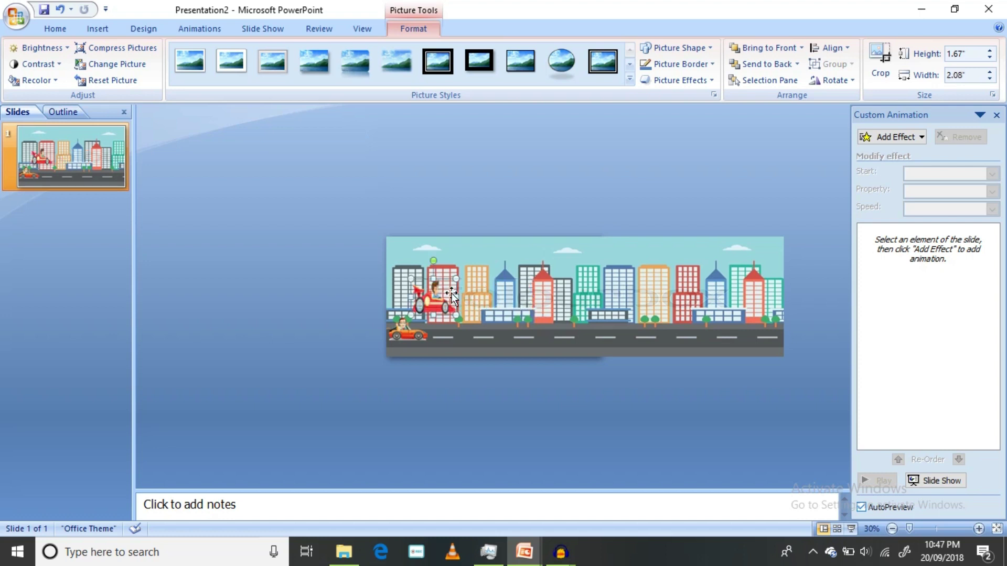
drag(432, 277, 433, 281)
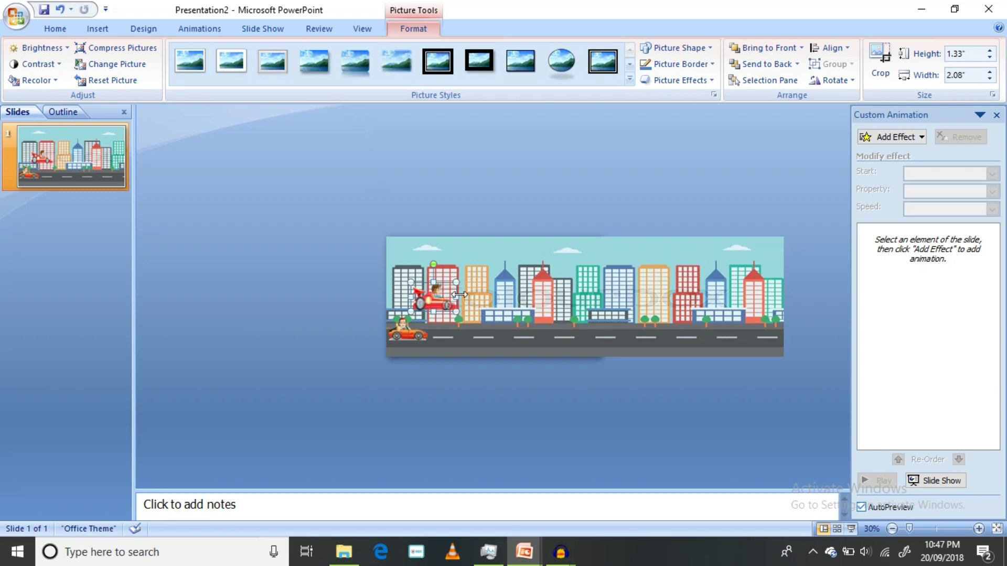
key(ctrl+z)
key(Down)
key(Down)
key(Down)
key(Left)
key(Left)
key(Left)
key(Left)
key(Left)
key(Left)
key(Down)
key(Down)
key(Down)
key(Down)
key(Down)
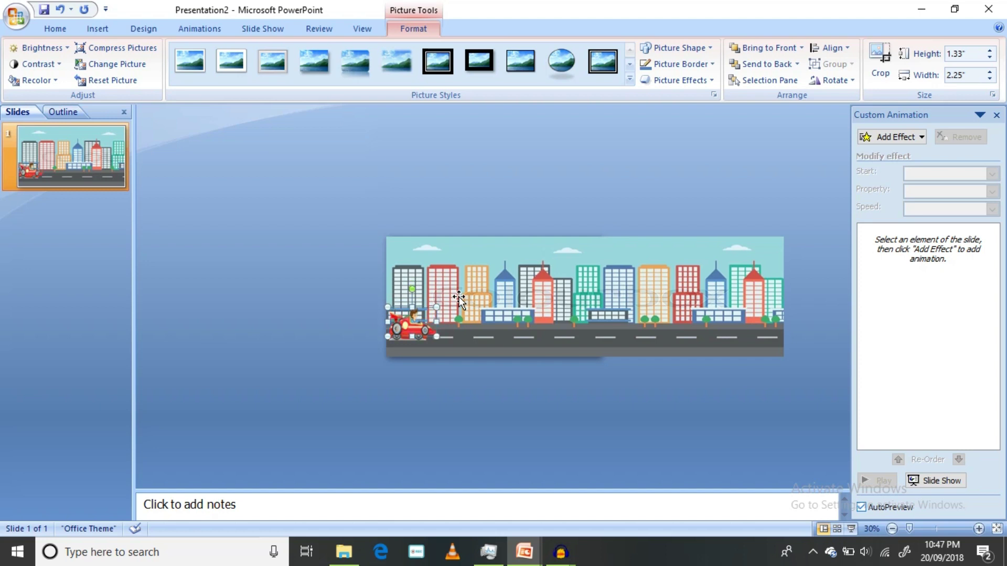
key(Left)
key(Up)
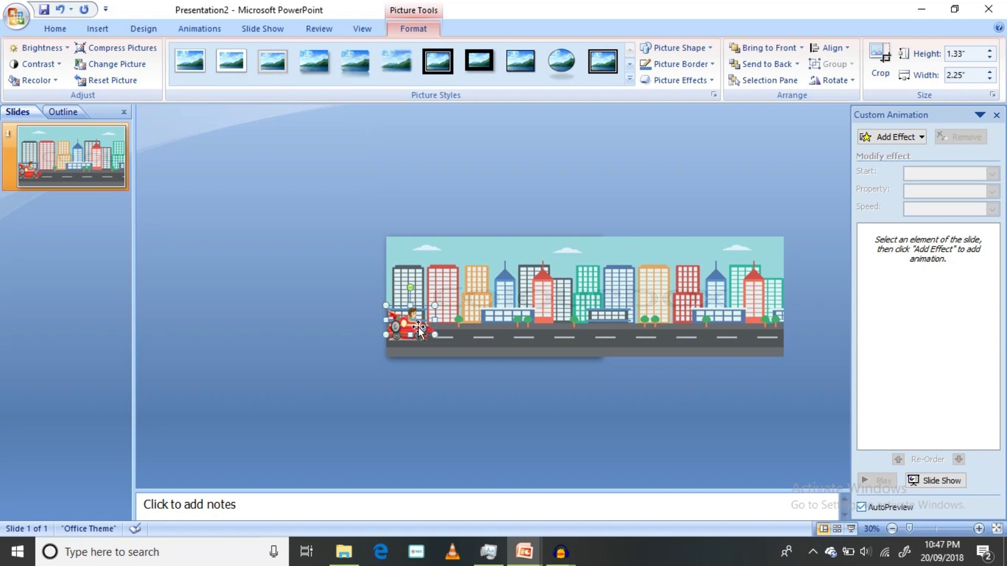
click(461, 377)
Send the city background picture to the back, behind the cars.
click(412, 321)
click(773, 63)
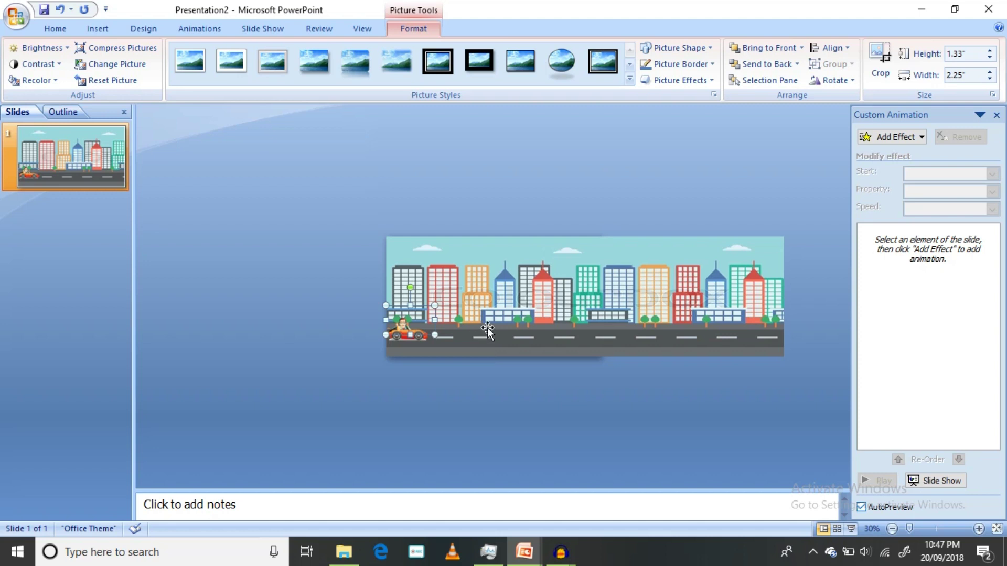
click(524, 272)
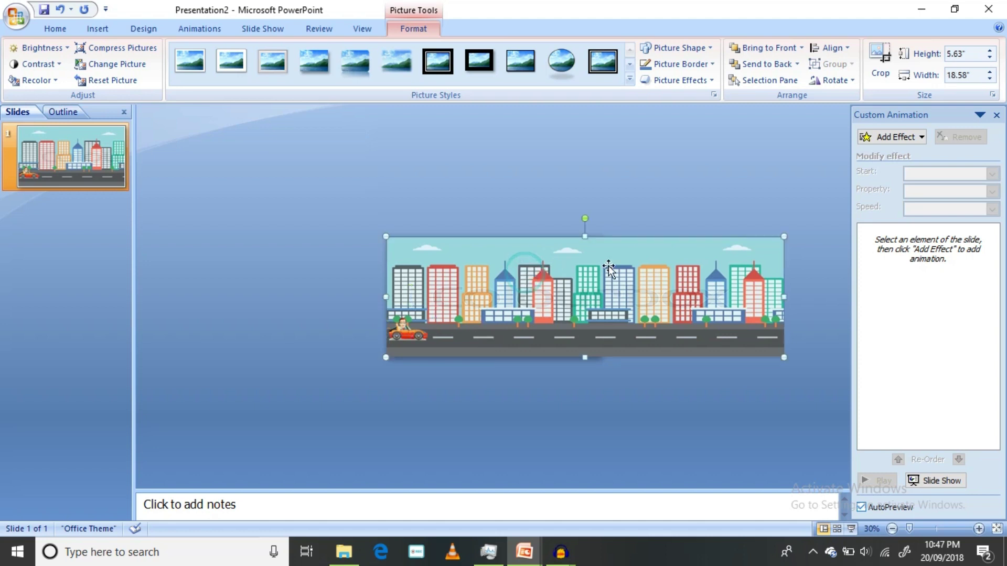
click(761, 67)
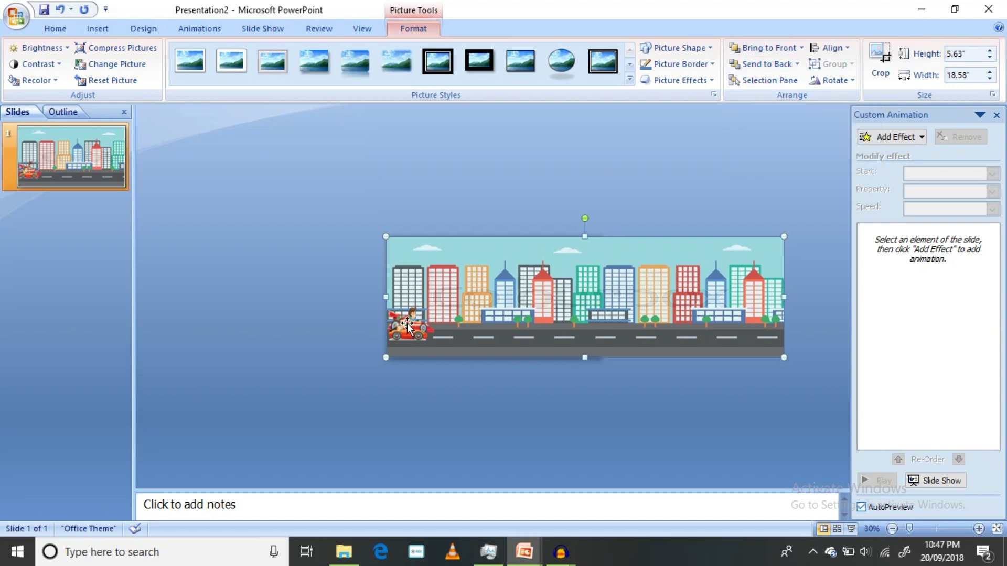
Insert the bilking-clipart-cartoon cyclist picture and make its white background transparent.
click(98, 28)
click(59, 58)
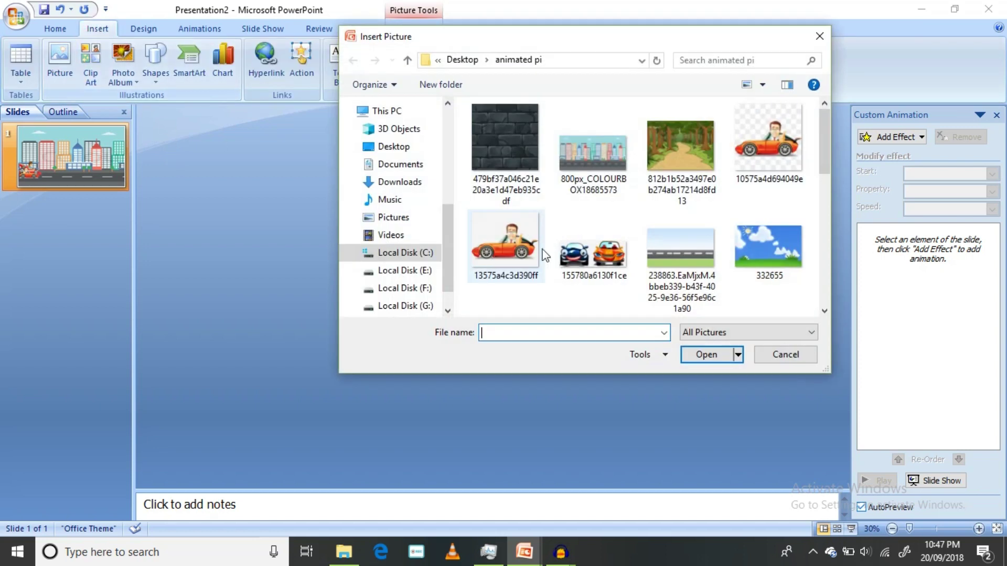
scroll(579, 248, down, 3)
scroll(579, 249, up, 2)
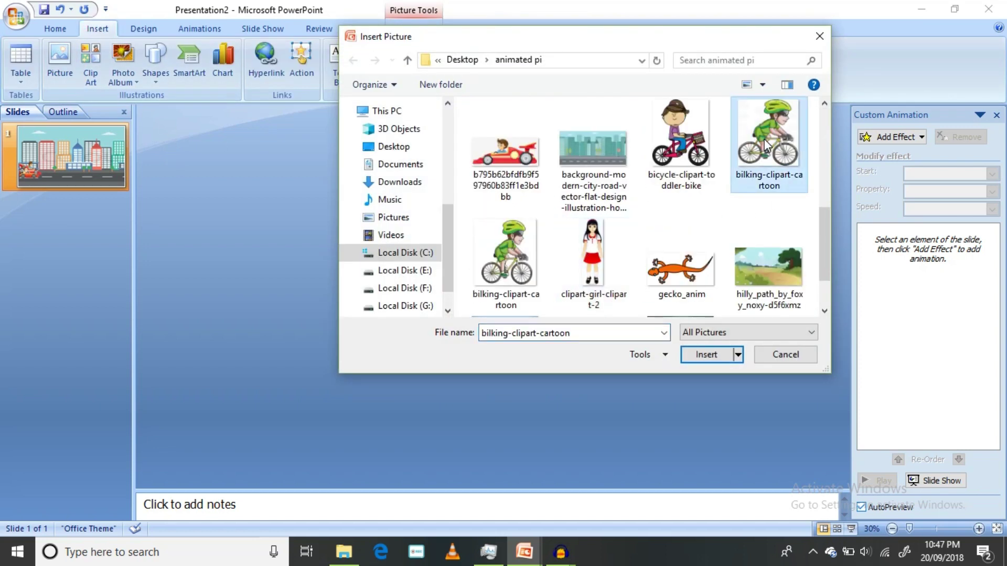
double_click(767, 141)
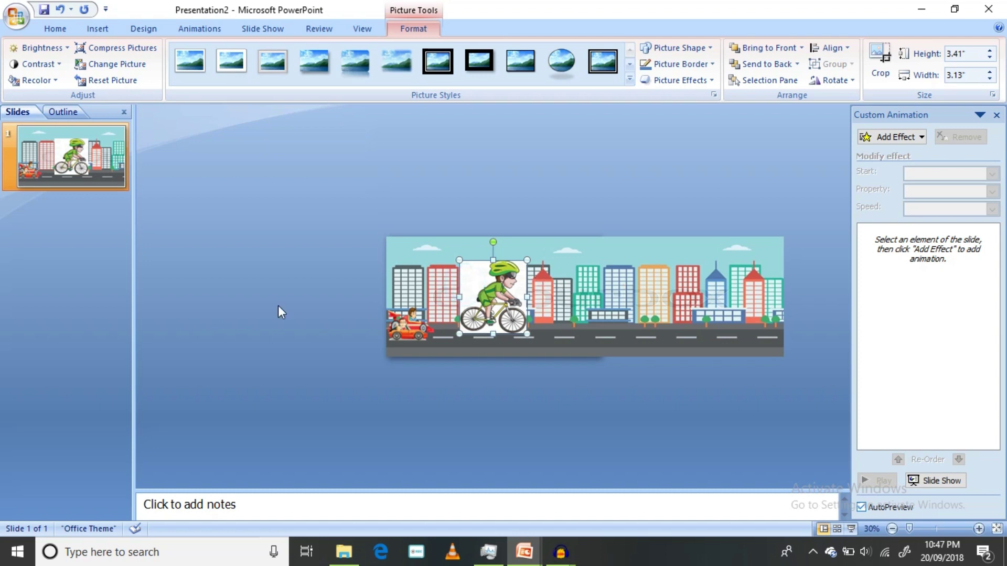
click(45, 86)
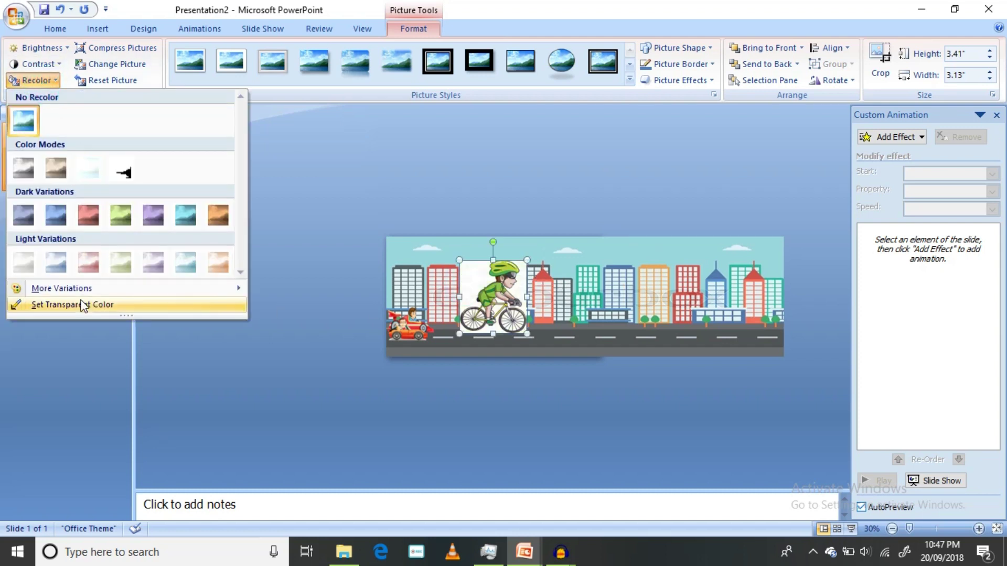
click(82, 303)
click(464, 277)
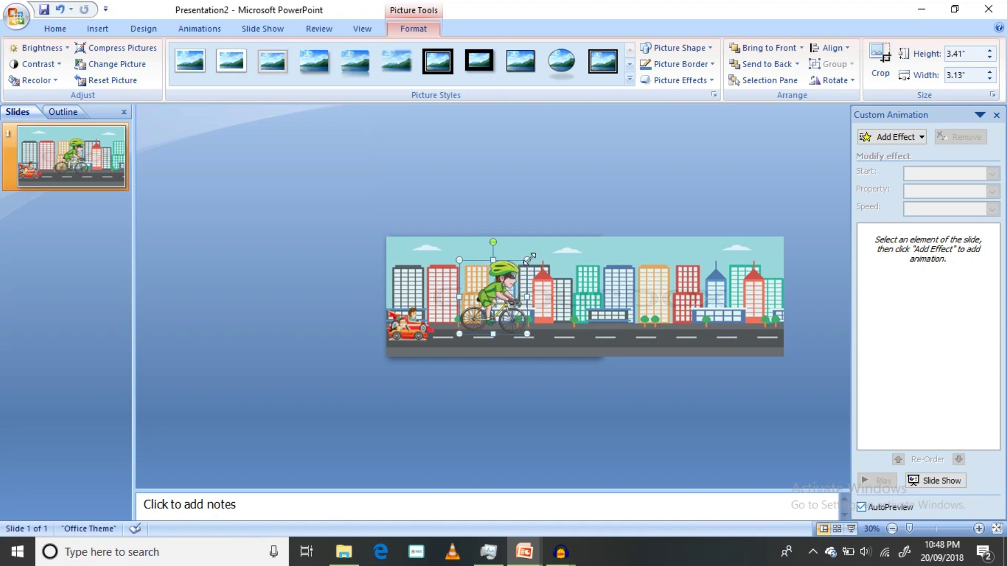
Place the 1.65 × 1.52-inch cyclist on the road's left end beside the cars.
mouse_move(528, 258)
mouse_down()
mouse_move(498, 304)
mouse_move(499, 291)
mouse_move(421, 338)
mouse_move(419, 321)
mouse_up()
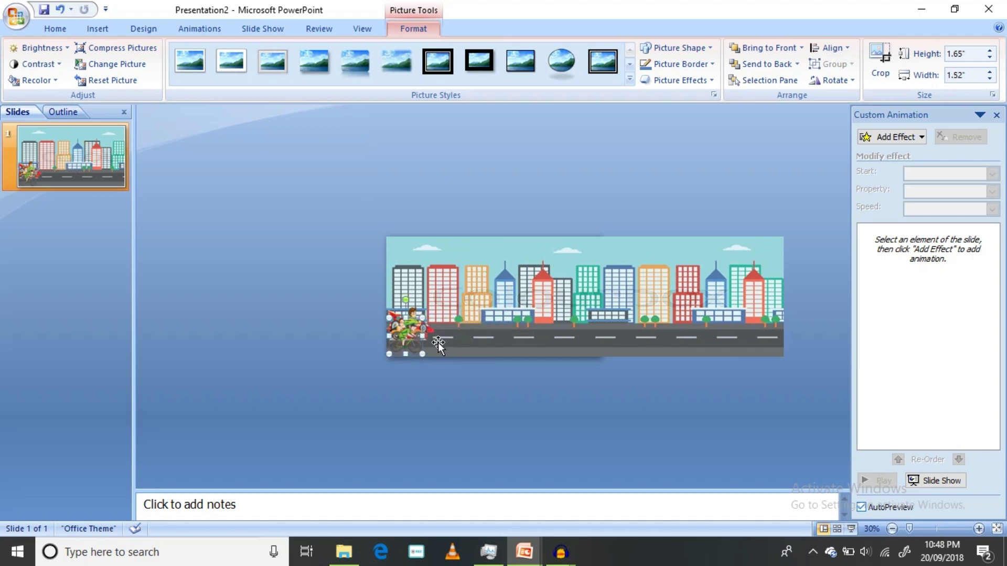
key(ctrl+z)
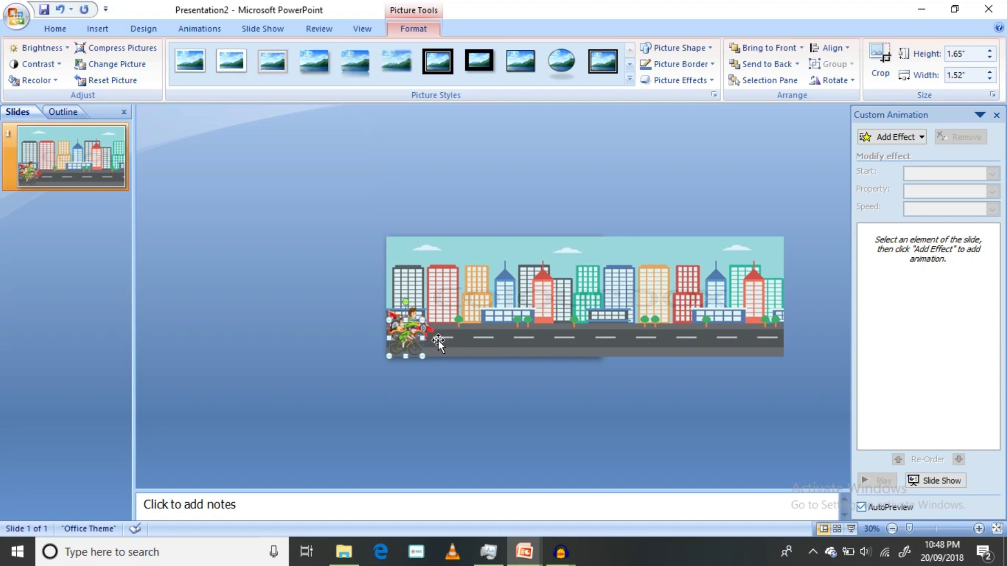
click(456, 344)
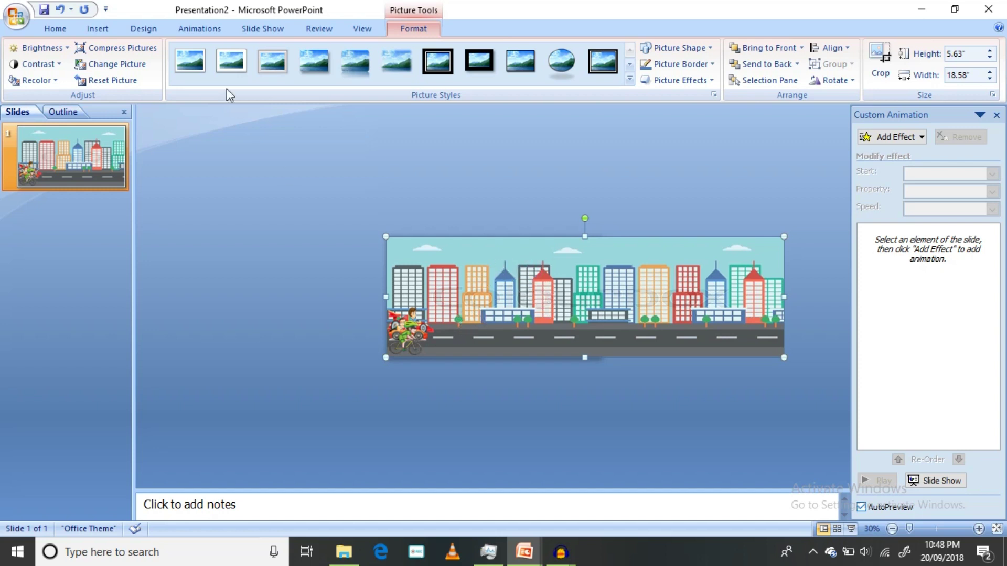
Give Picture 3, the city background, a Left motion path animation.
click(193, 32)
click(108, 74)
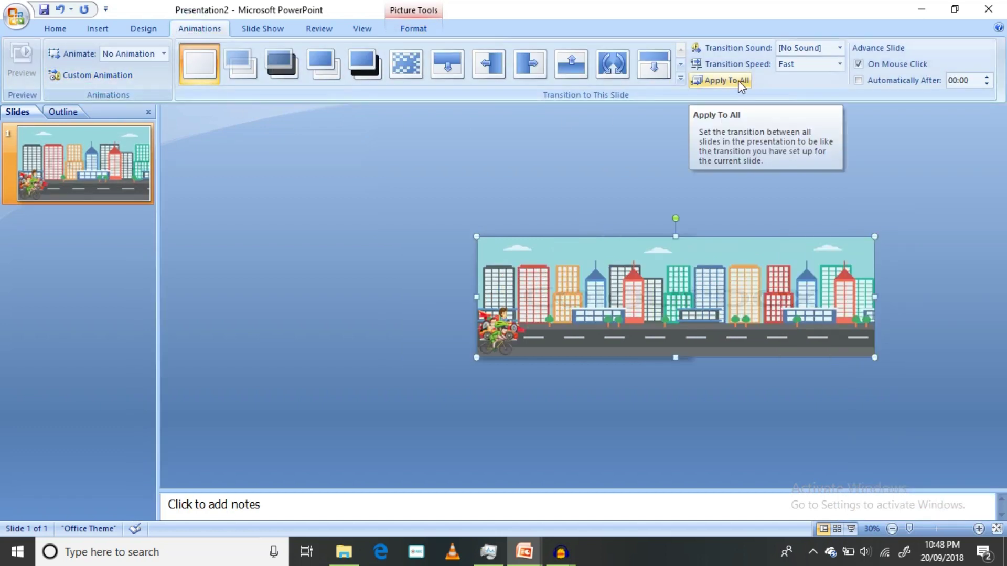
click(97, 75)
click(895, 137)
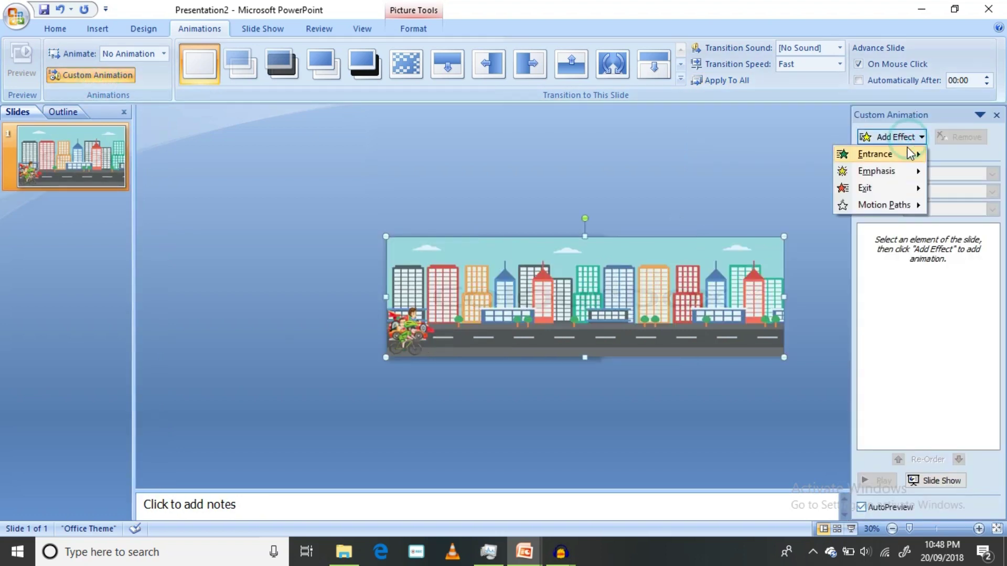
mouse_move(883, 204)
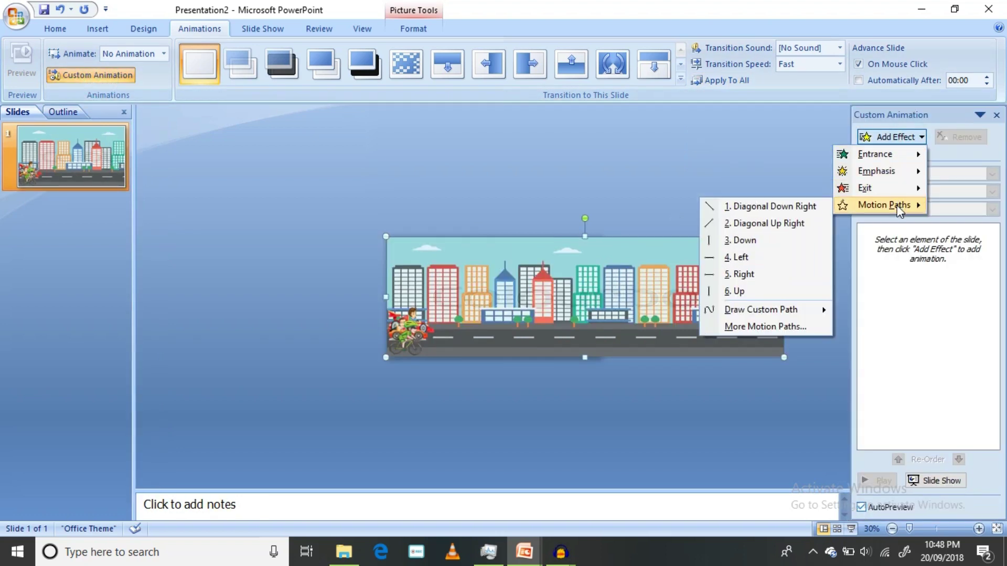
click(787, 257)
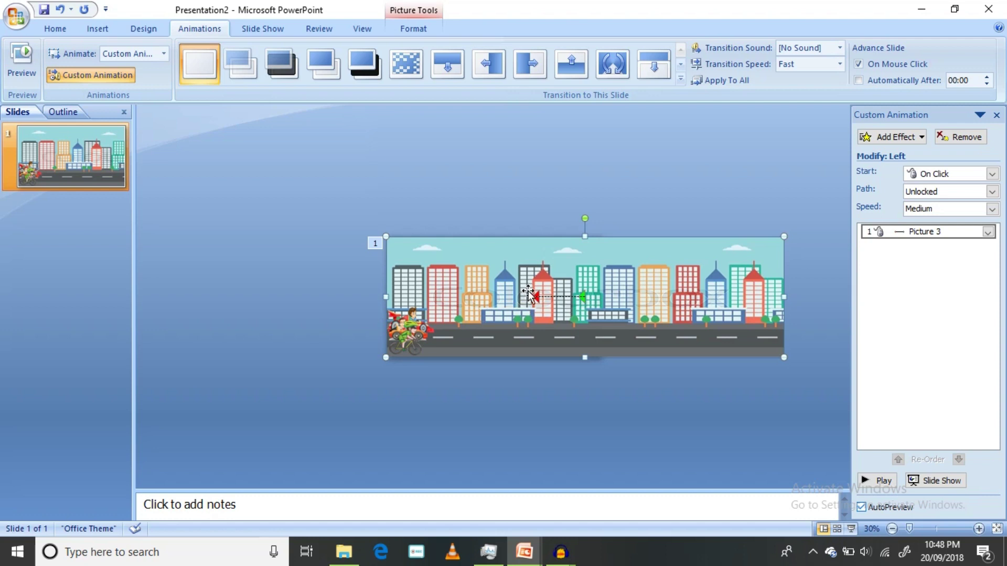
Drag the Left path's end marker to the slide's left edge and preview the animation.
click(532, 296)
click(535, 297)
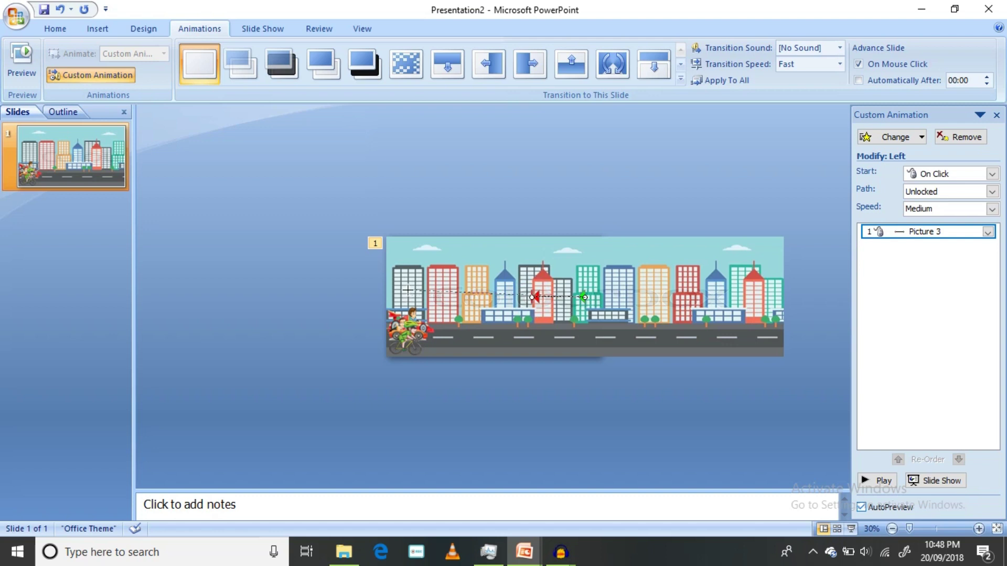
drag(406, 293, 407, 294)
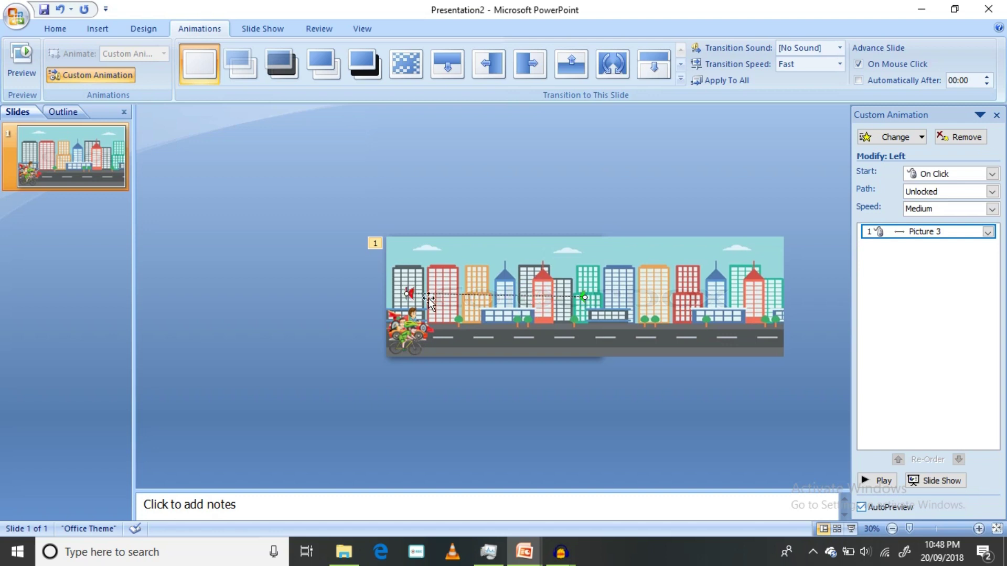
click(864, 483)
drag(408, 293, 405, 297)
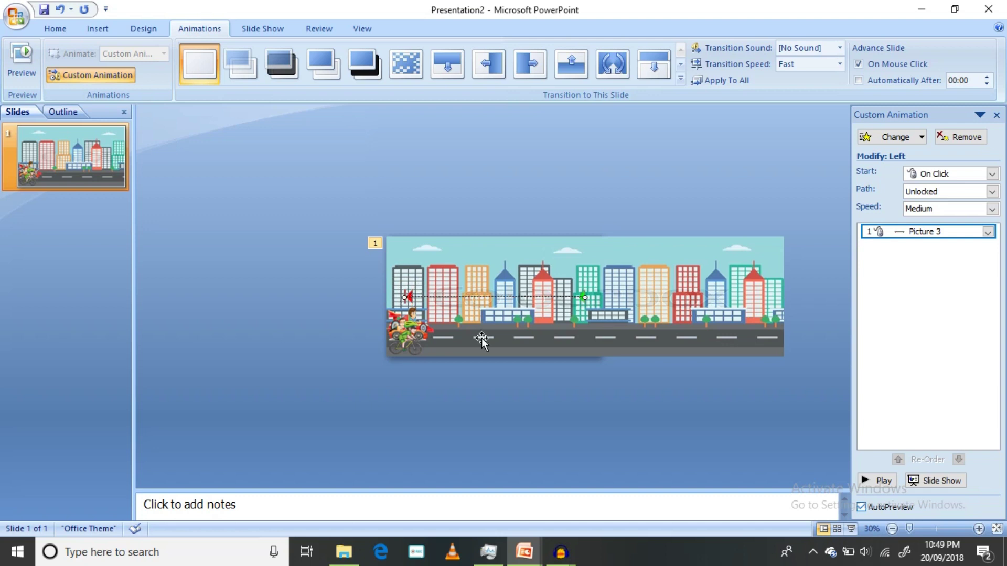
click(860, 482)
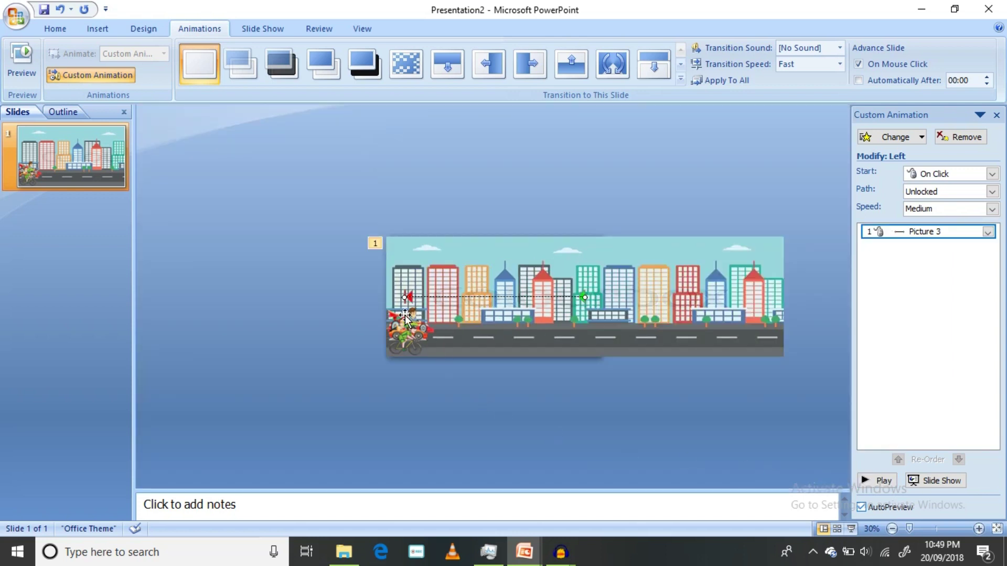
click(406, 319)
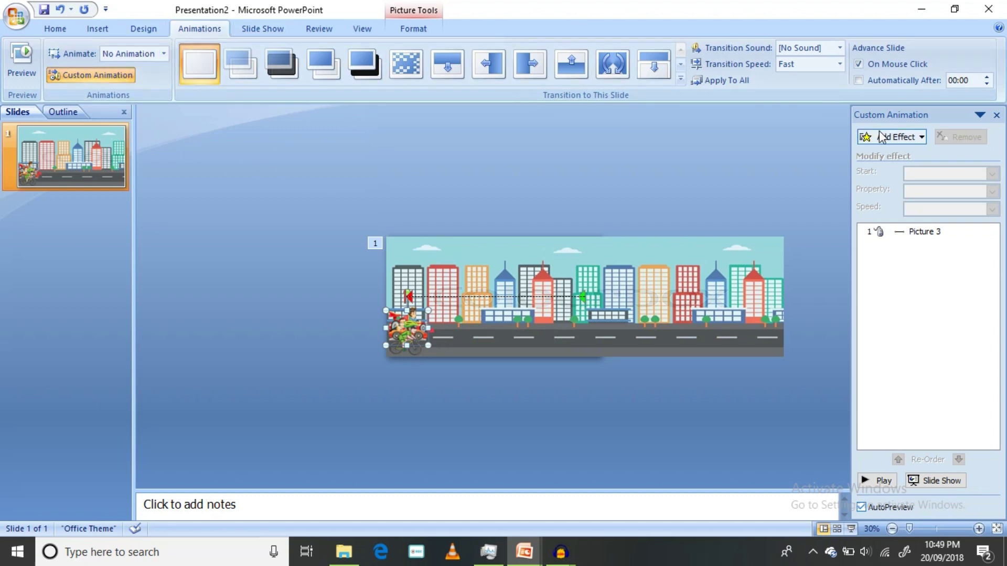
Add a Right motion path to the cyclist (Picture 4) and extend it along the road to mid-slide.
click(894, 137)
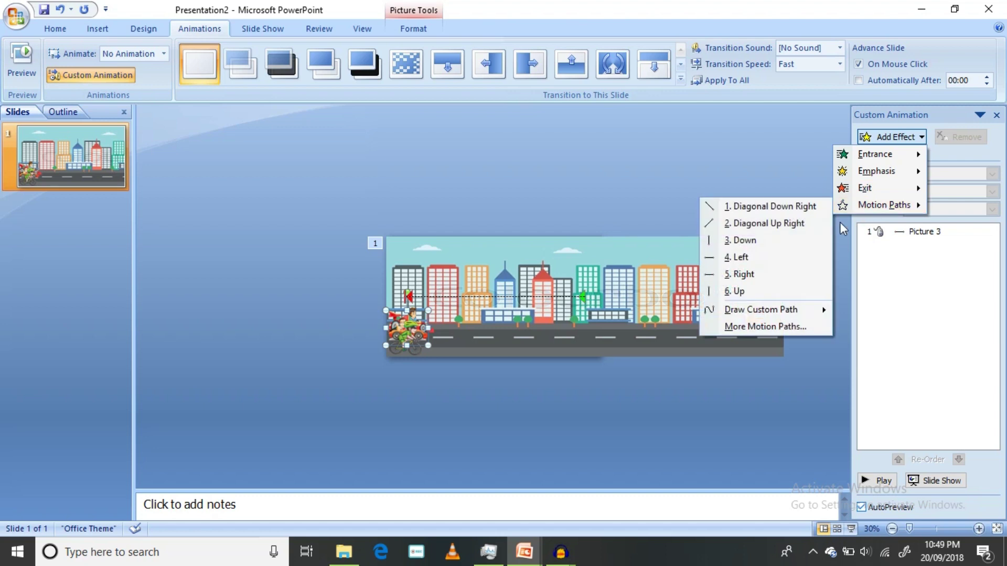
click(755, 274)
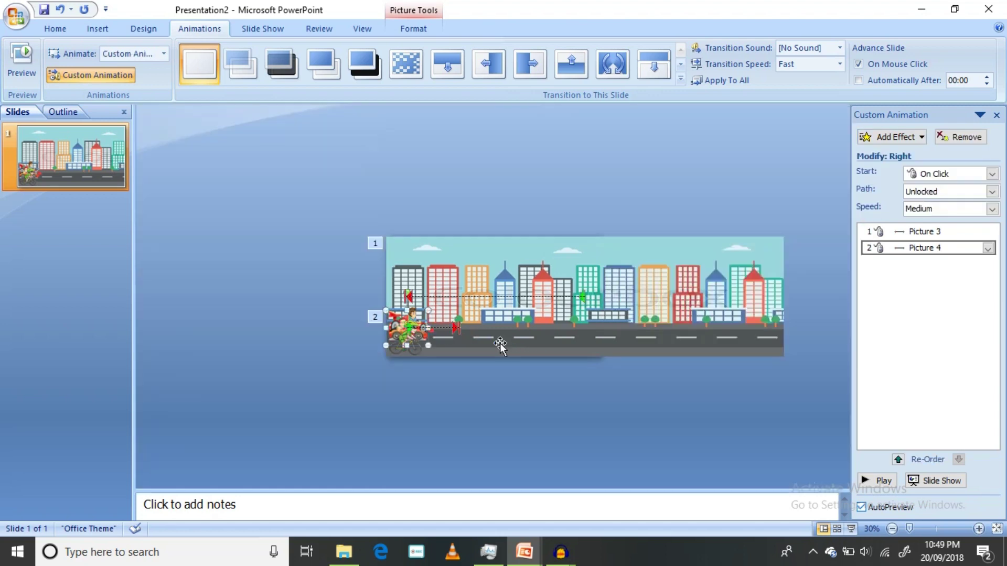
click(459, 331)
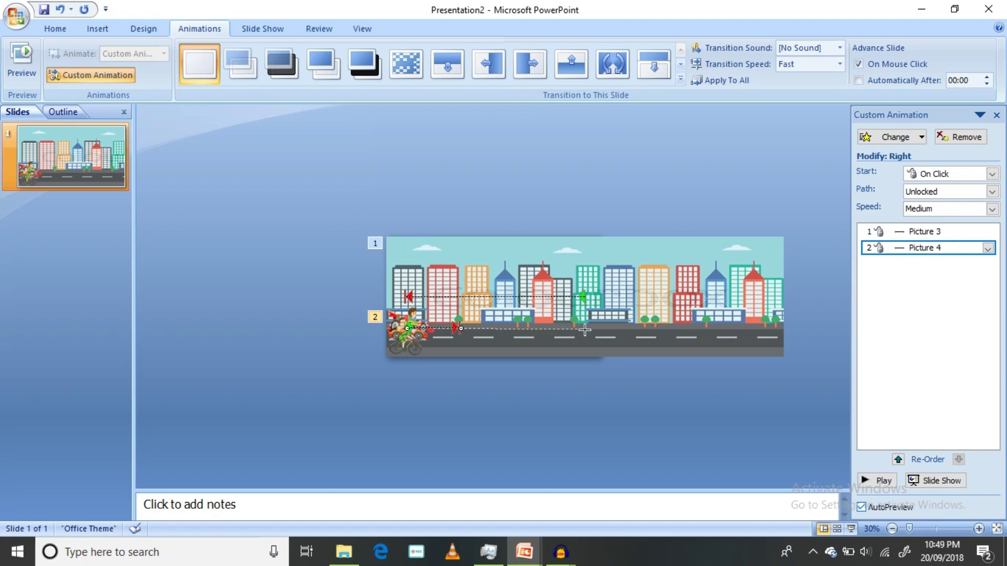
drag(585, 329, 584, 329)
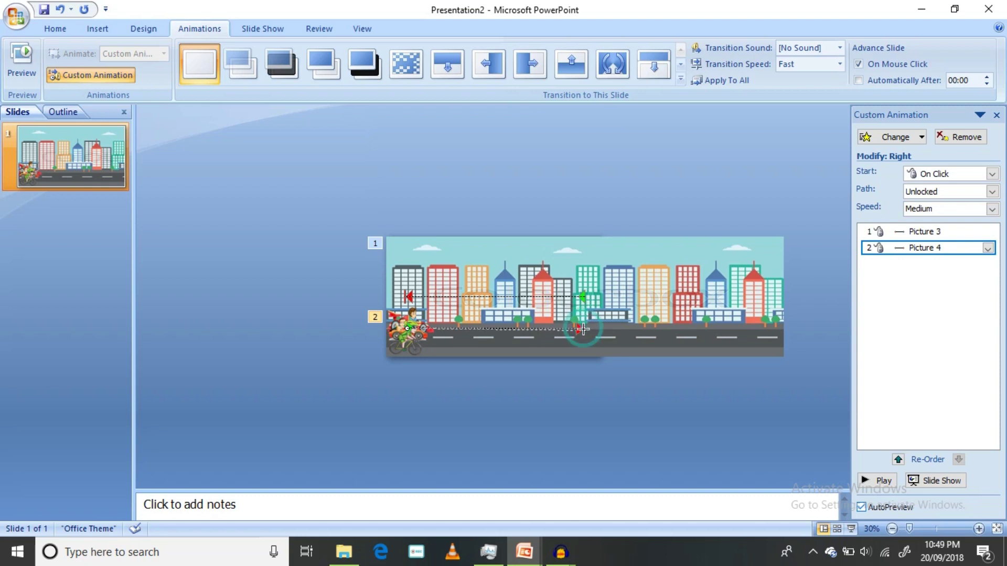
click(666, 369)
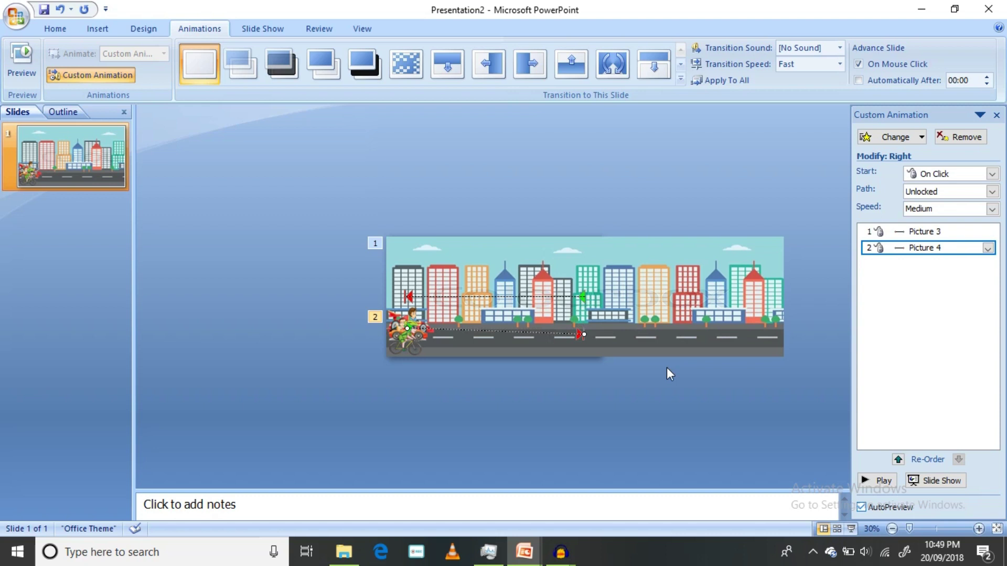
click(407, 307)
Give Picture 5 a Right motion path animation.
click(897, 137)
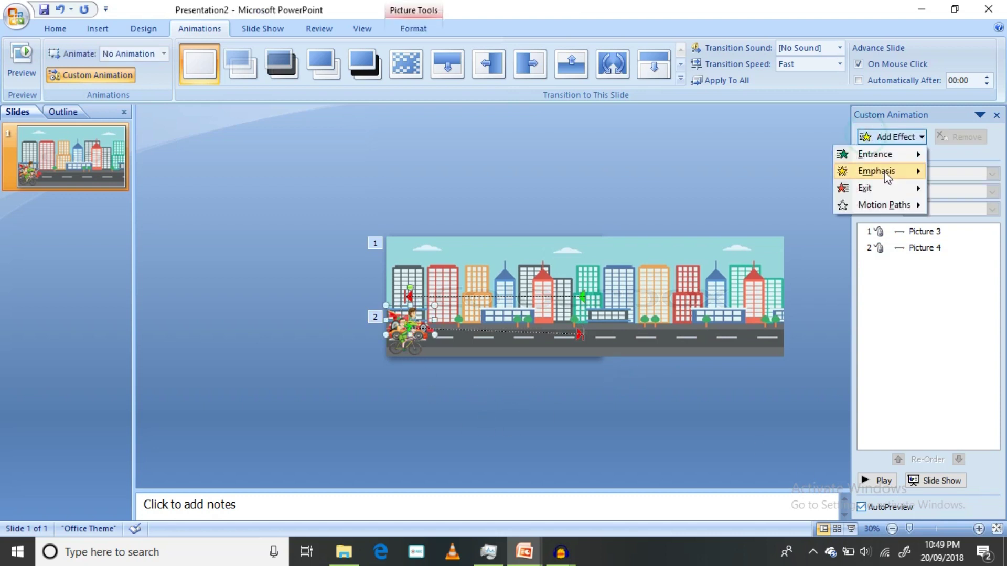
click(891, 204)
click(759, 273)
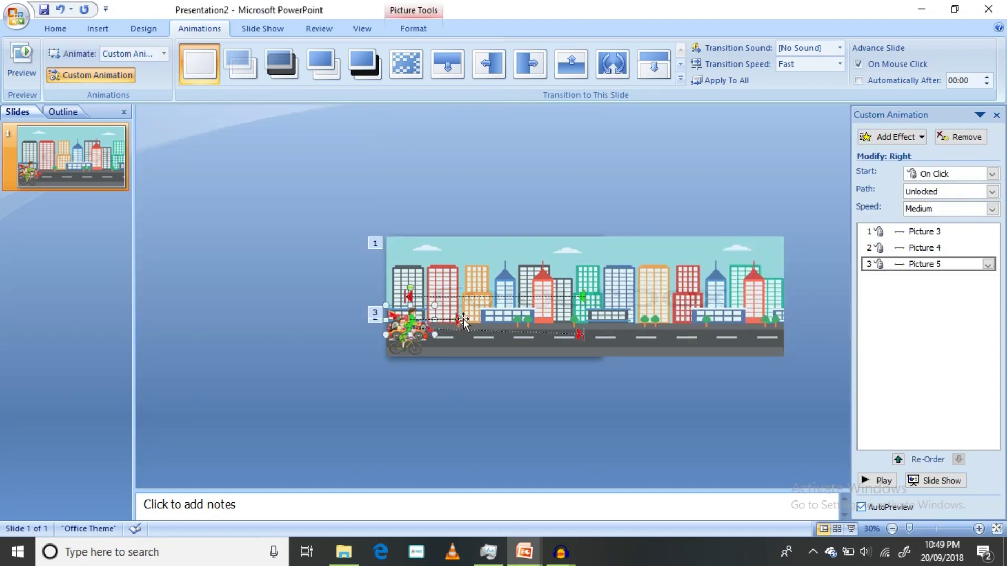
click(463, 320)
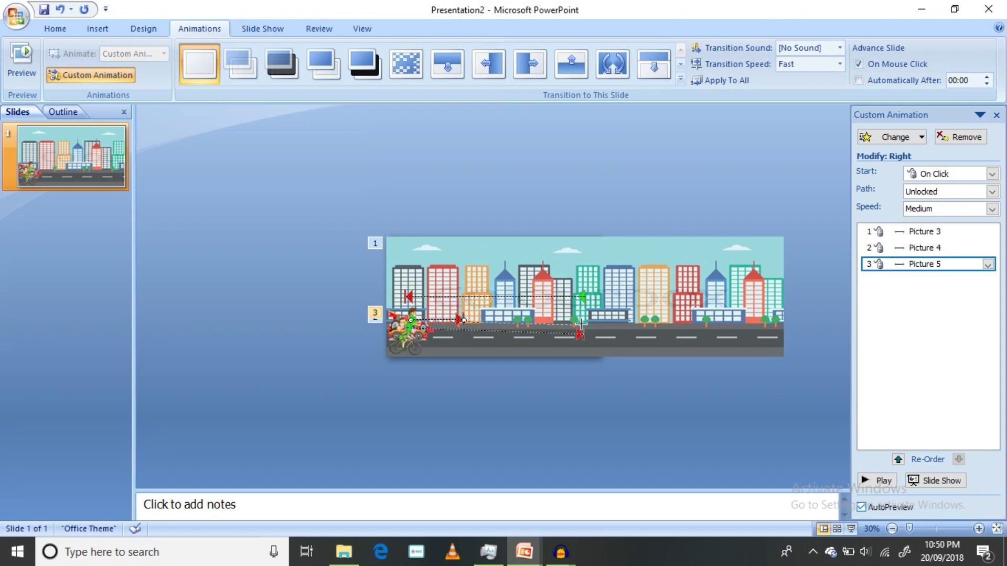
drag(580, 327, 575, 309)
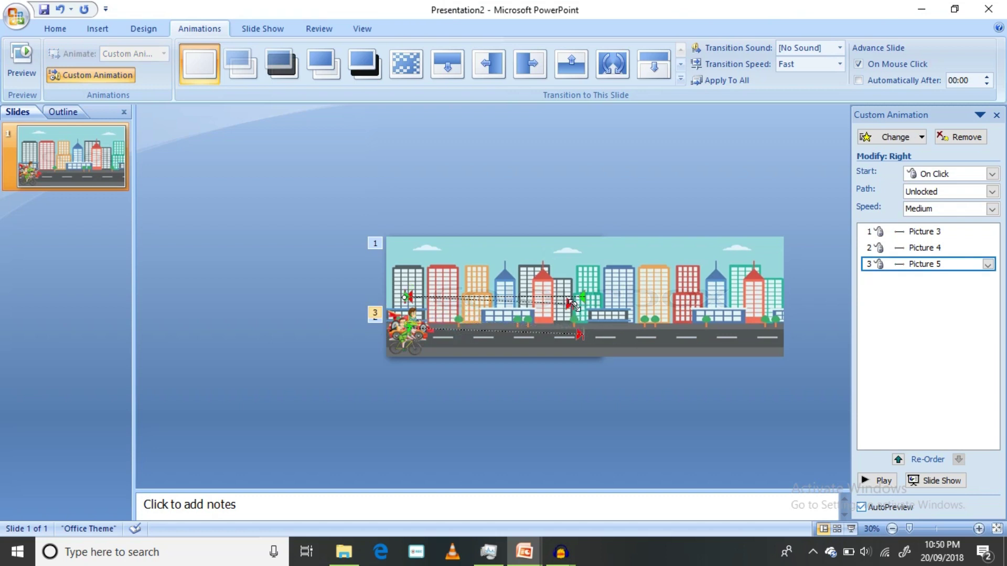
Reposition the Picture 5 and Picture 4 paths along the road and preview them.
click(580, 341)
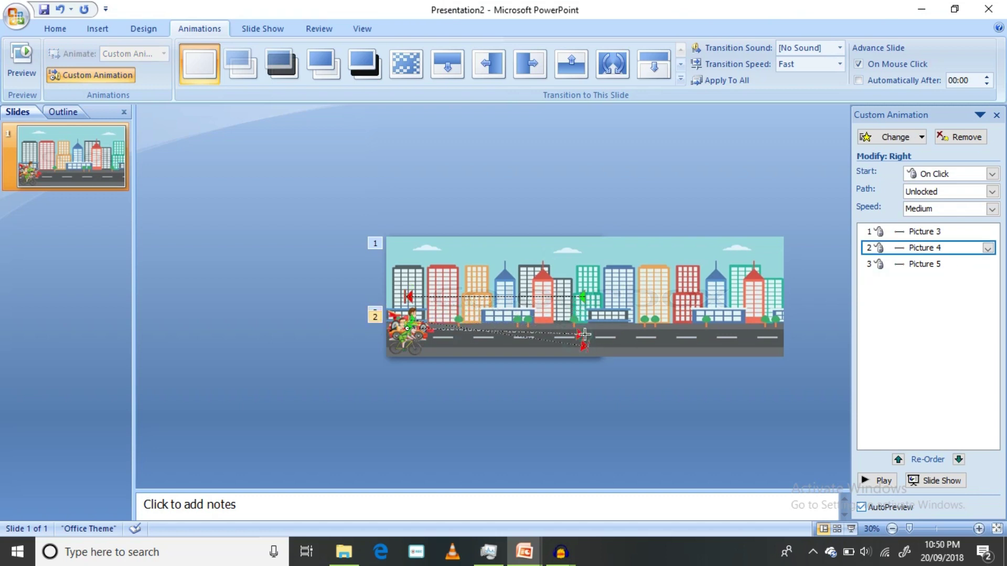
click(584, 345)
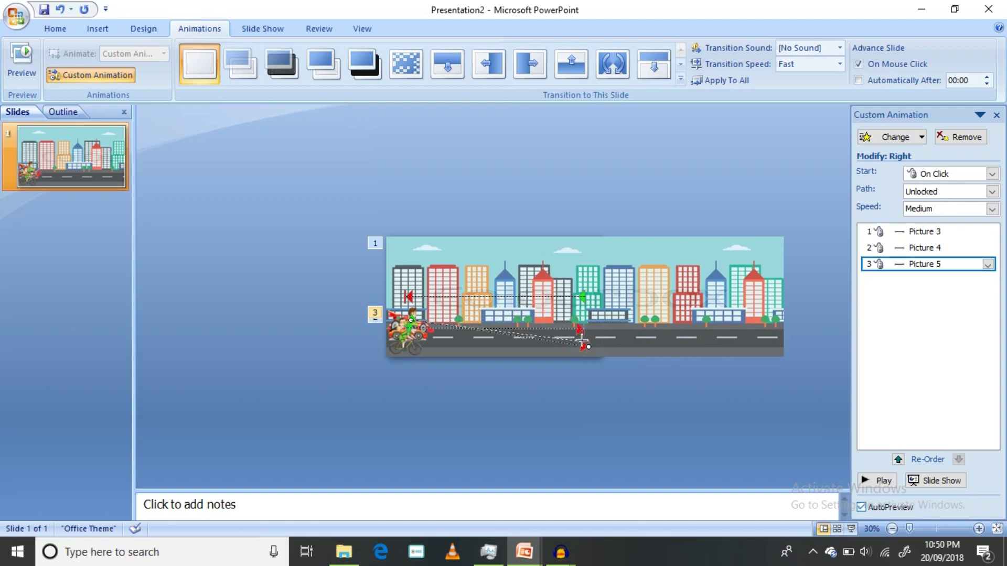
mouse_move(586, 344)
mouse_down()
mouse_move(576, 318)
mouse_move(626, 336)
mouse_up()
click(566, 318)
mouse_move(566, 318)
mouse_down()
mouse_move(522, 338)
mouse_move(584, 341)
mouse_move(587, 320)
mouse_up()
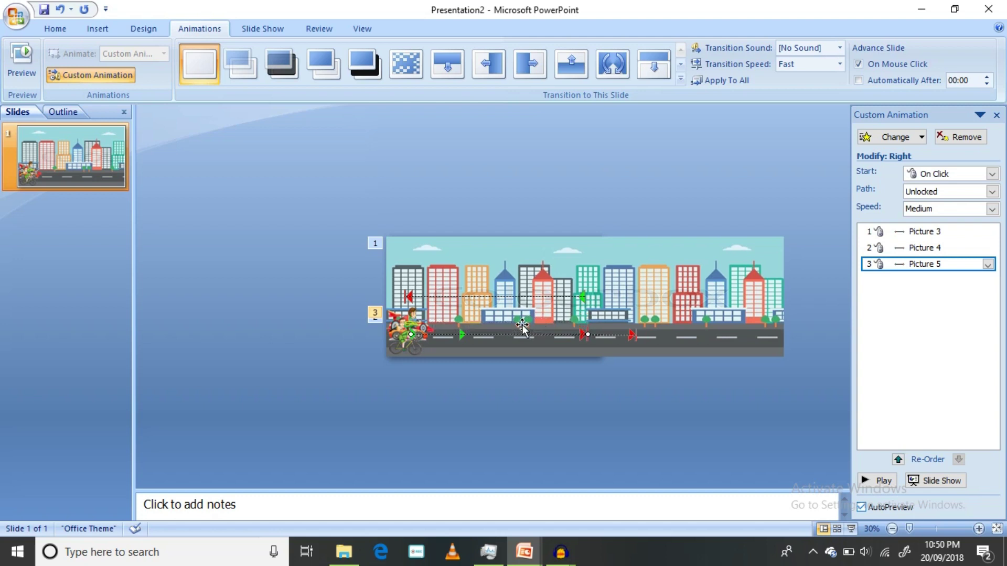
click(629, 336)
drag(607, 332, 570, 325)
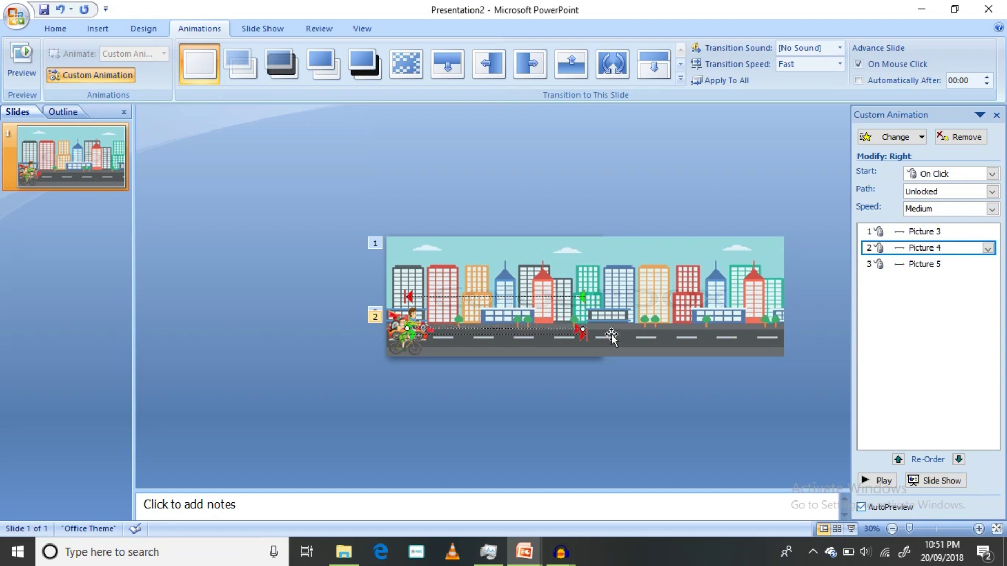
click(875, 481)
Nudge Picture 5's motion path up slightly and preview the animation again.
click(517, 333)
click(518, 337)
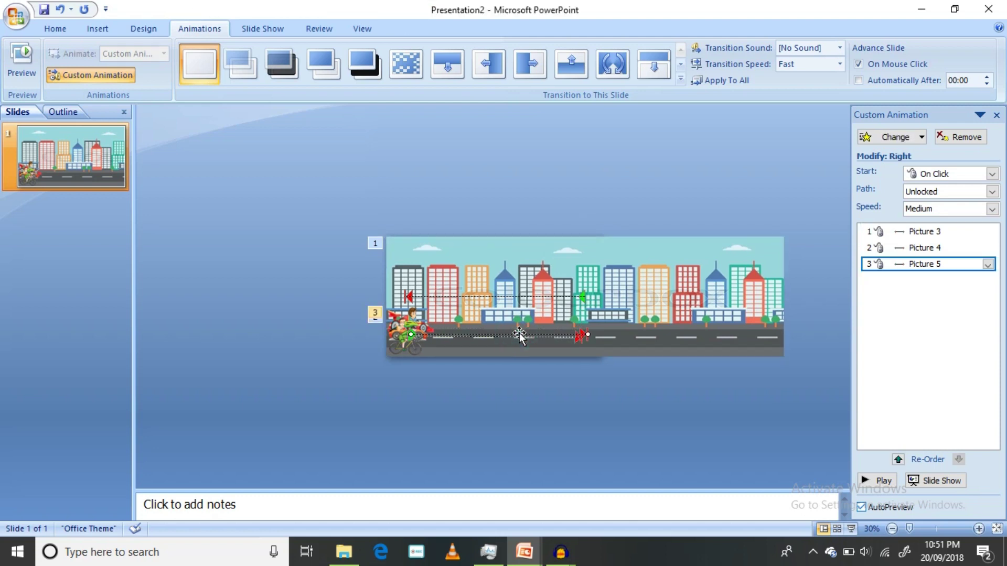
click(519, 338)
click(527, 338)
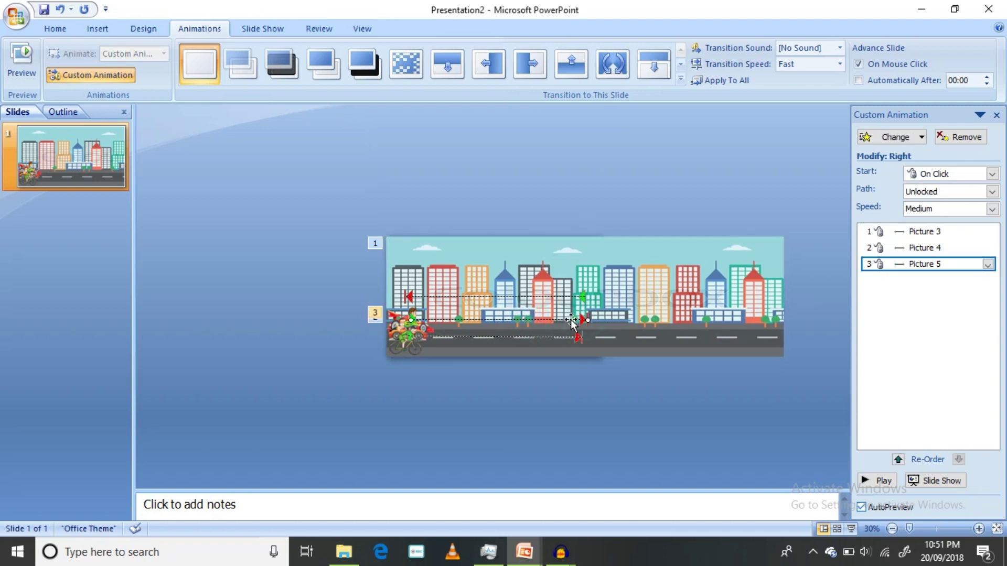
double_click(547, 340)
key(Escape)
drag(539, 338, 543, 329)
click(874, 481)
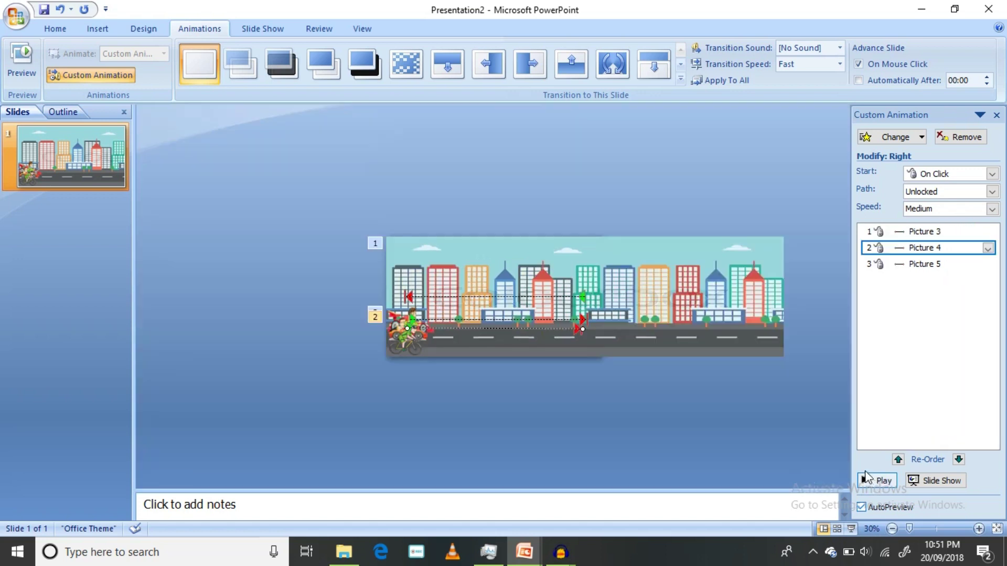
click(404, 349)
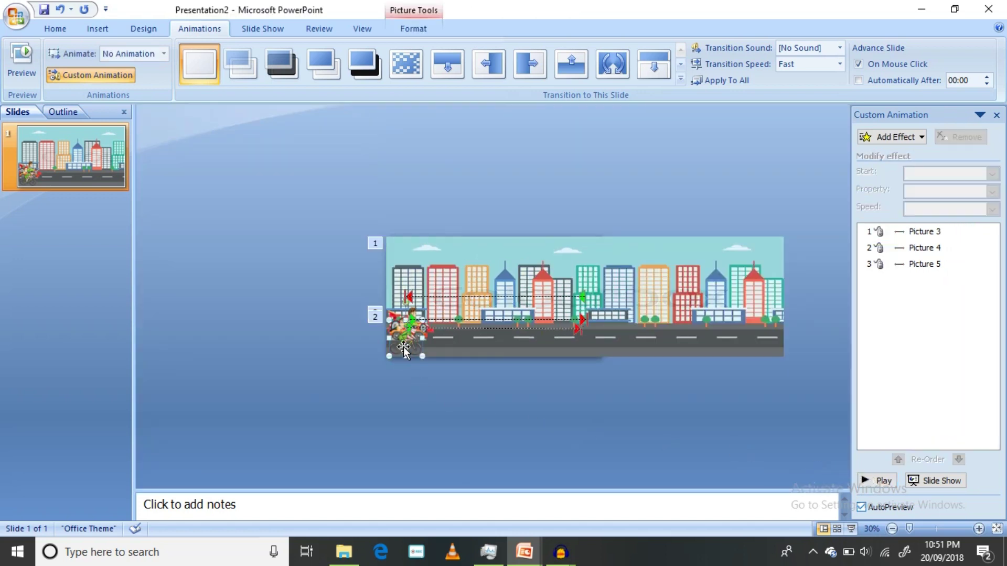
Give Picture 6 a Right motion path and stretch its end point further right along the road.
click(876, 138)
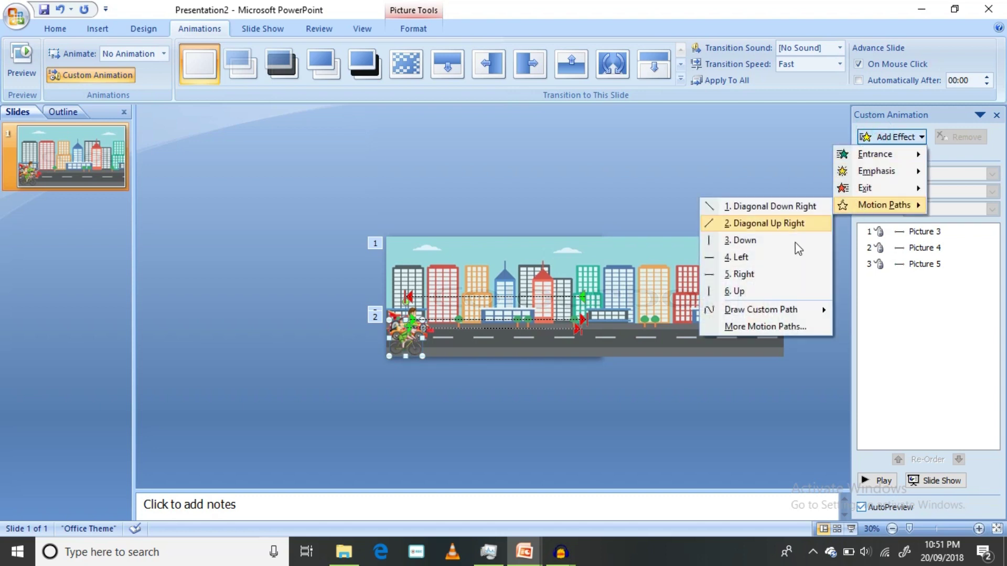
click(734, 274)
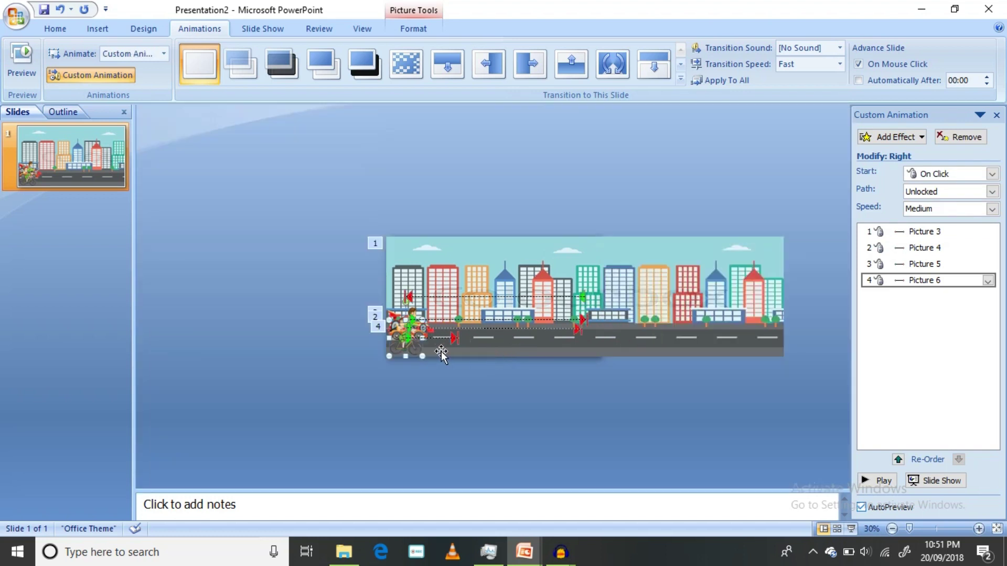
click(457, 339)
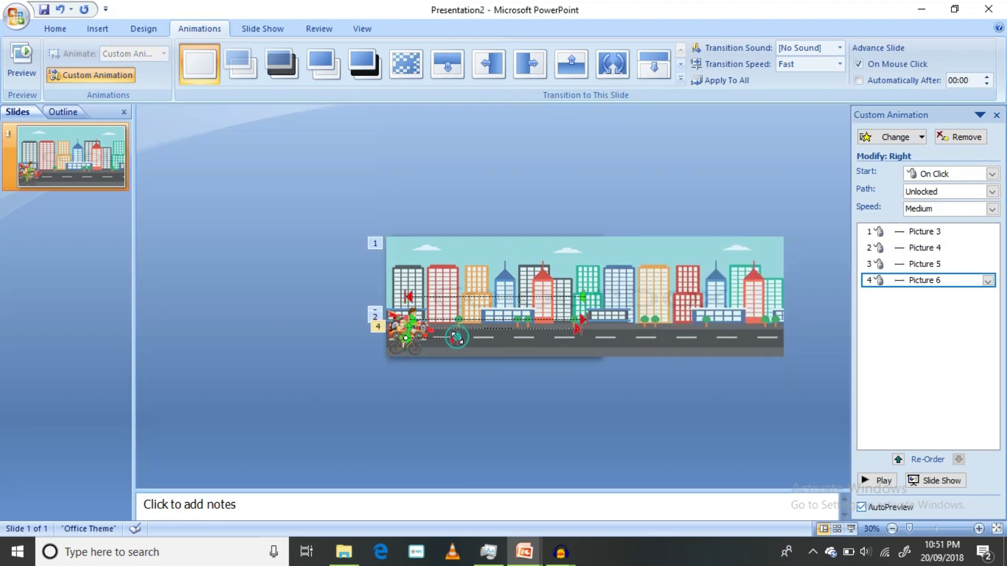
drag(534, 339, 581, 342)
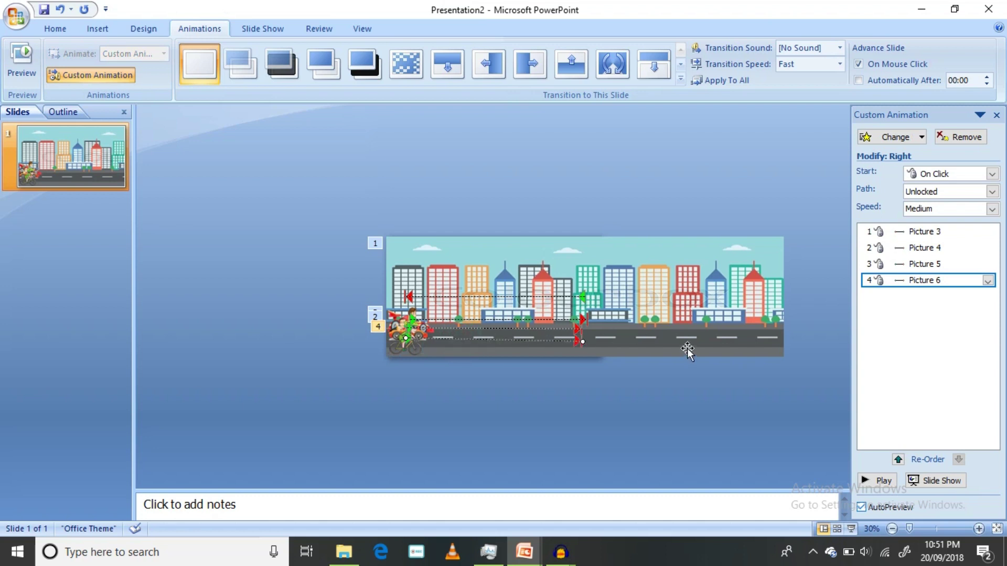
click(634, 392)
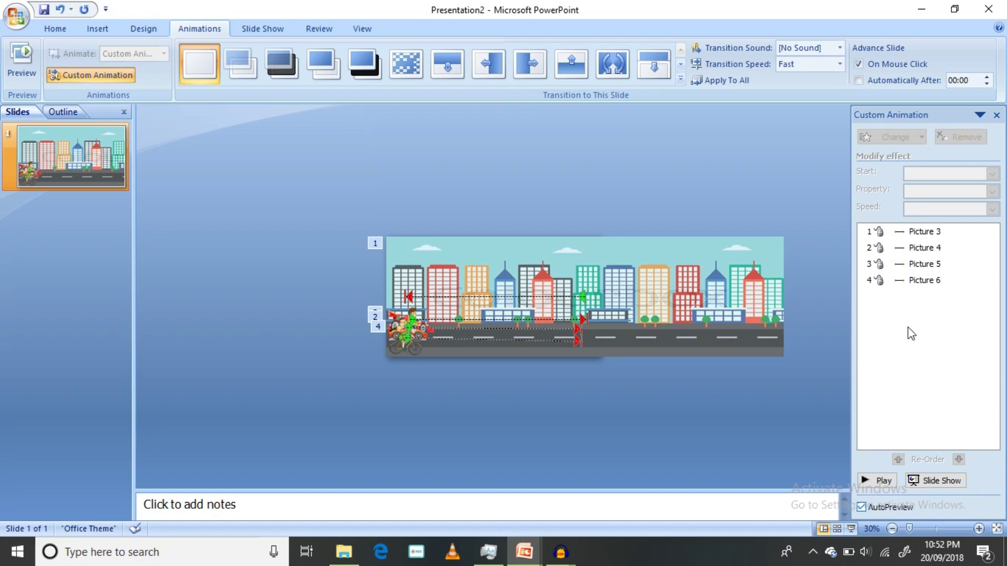
click(908, 281)
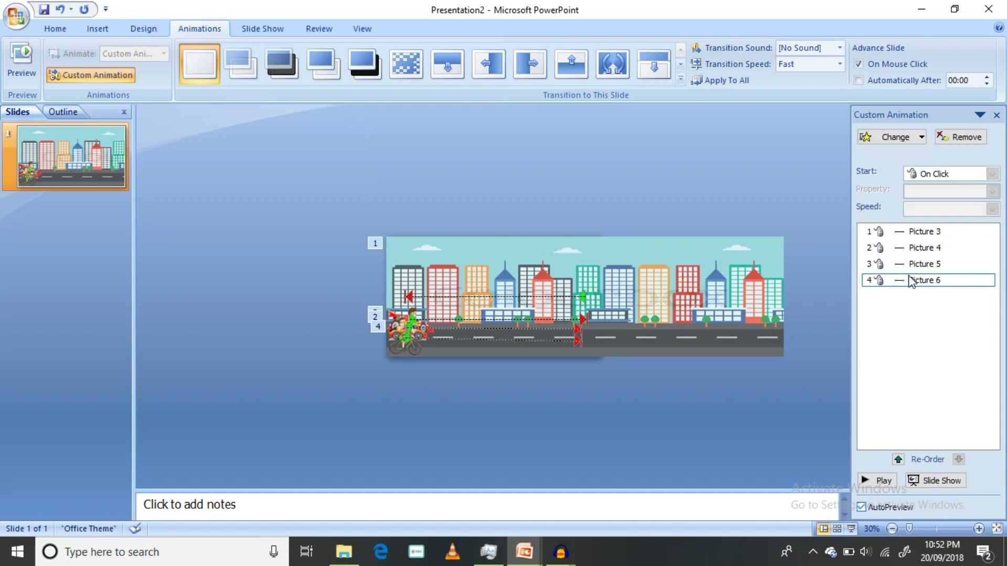
click(905, 231)
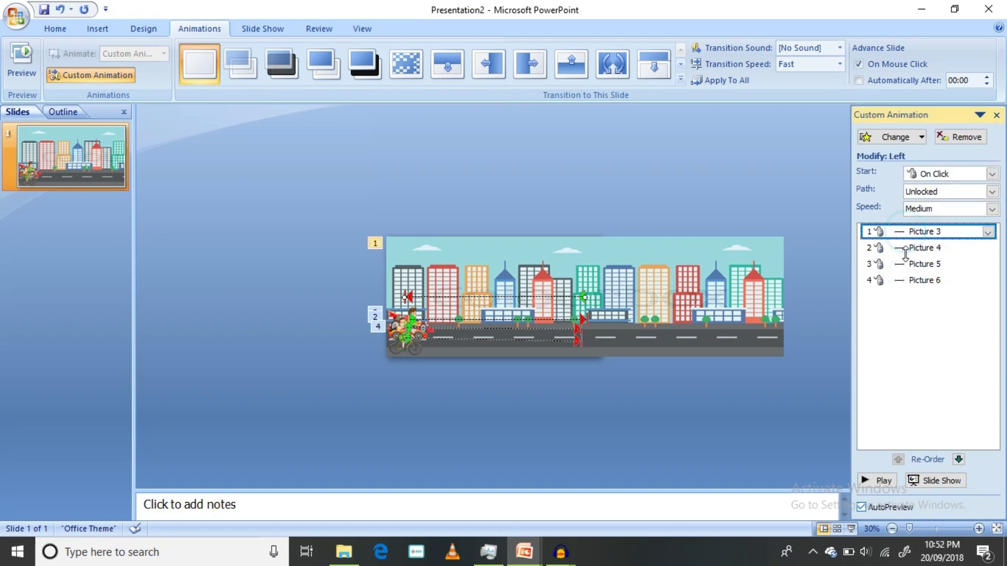
click(902, 280)
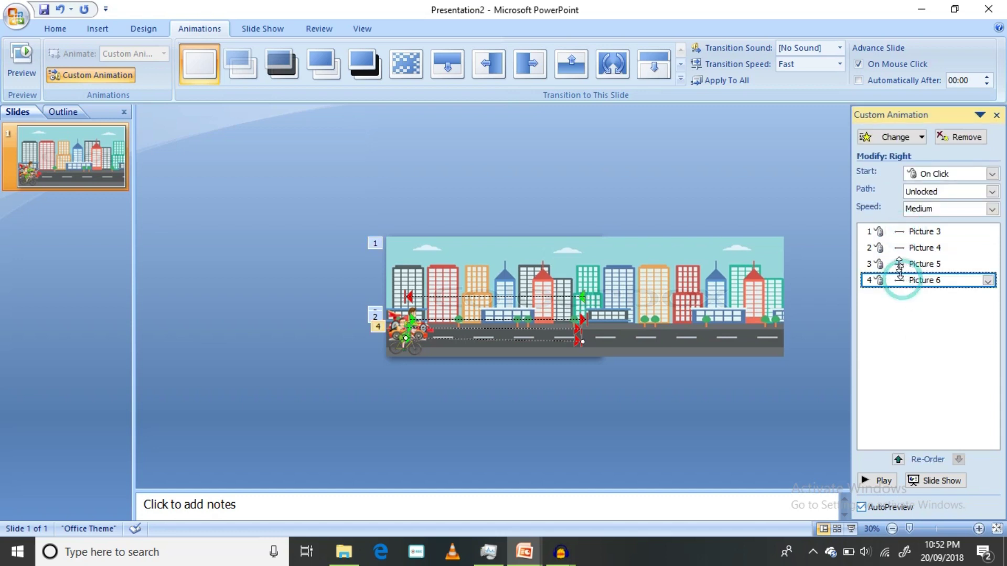
Set all four picture animations to start With Previous and play the preview.
shift+click(903, 231)
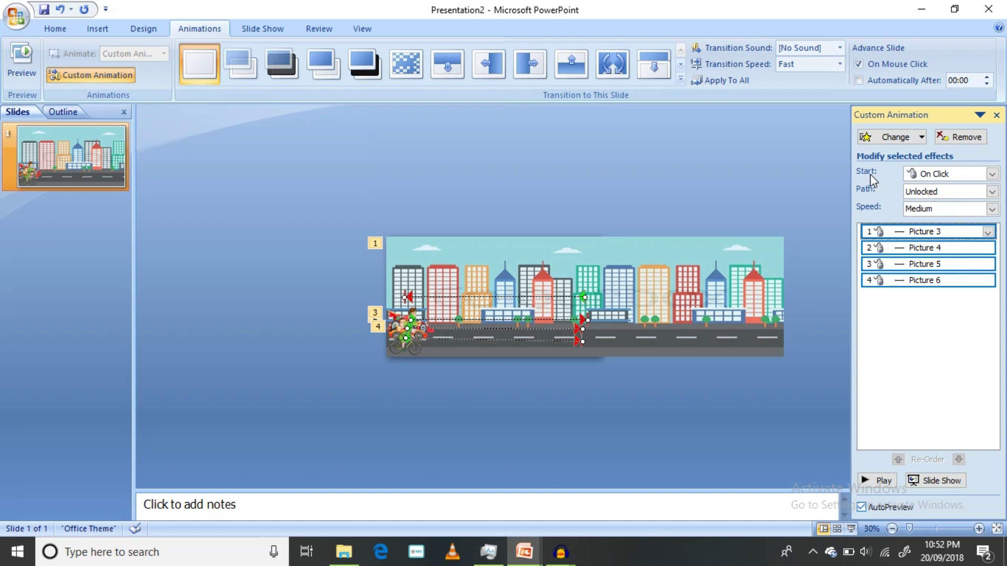
click(992, 173)
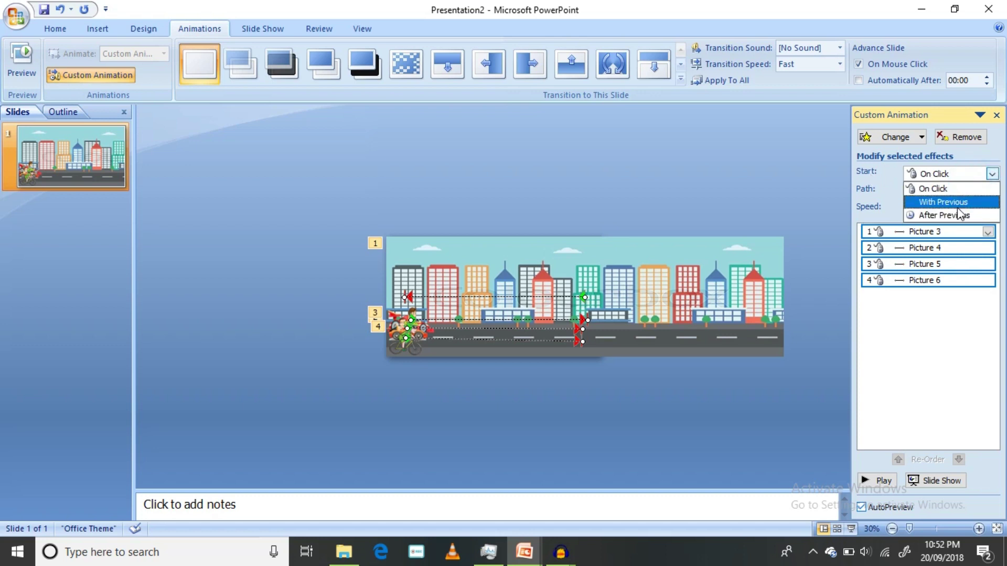
click(952, 202)
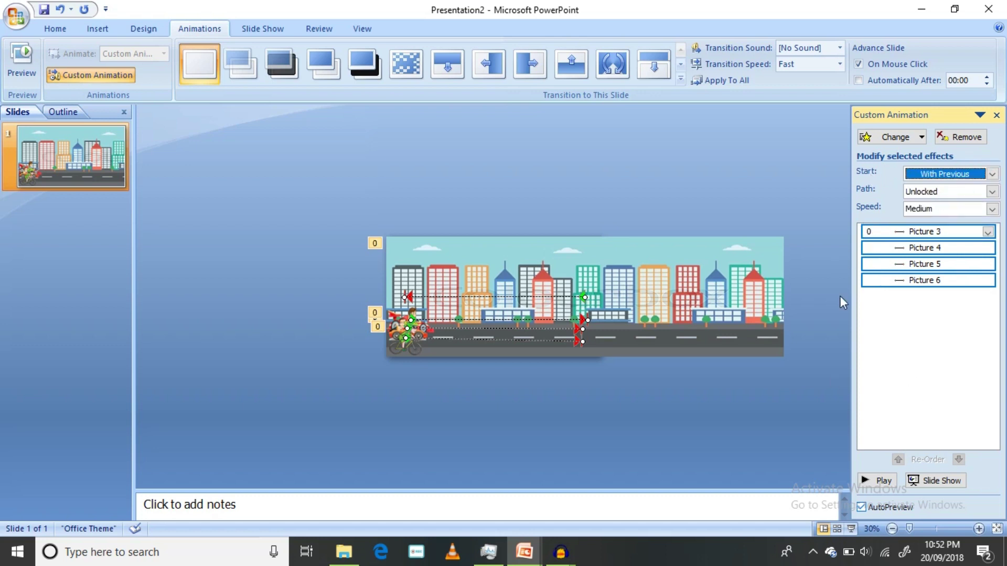
click(877, 482)
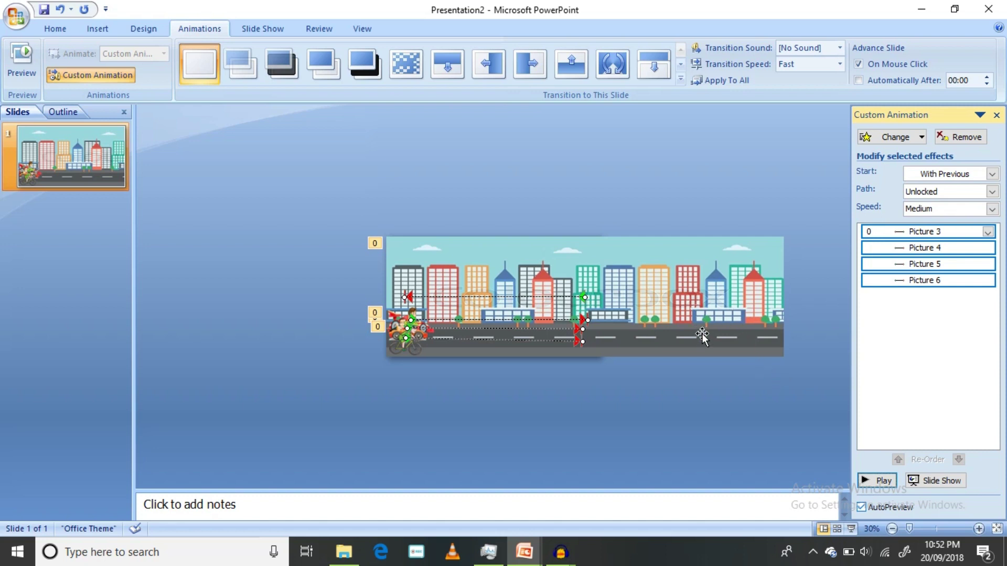
Check Picture 4's animation timing and keep it with no delay.
click(397, 311)
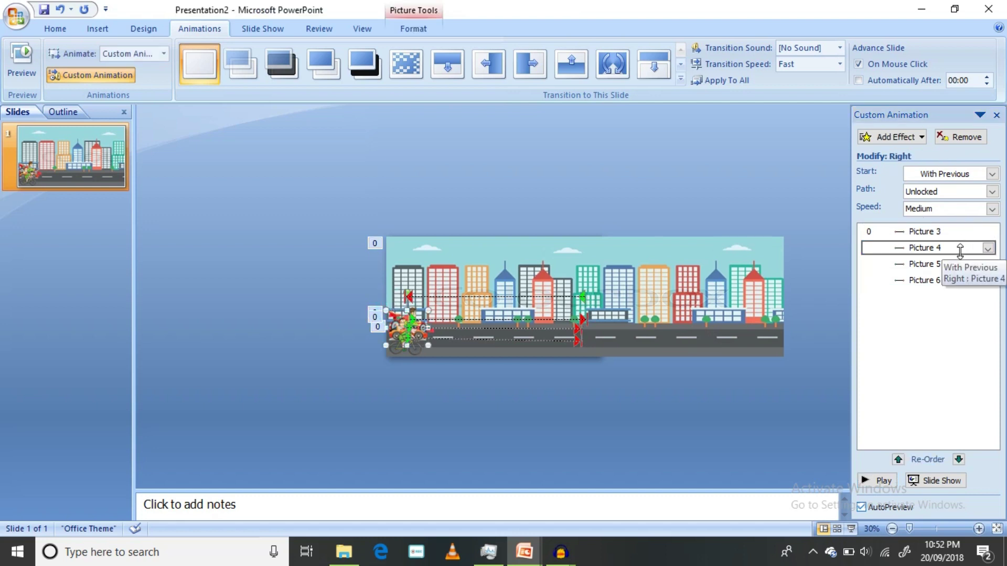
click(988, 248)
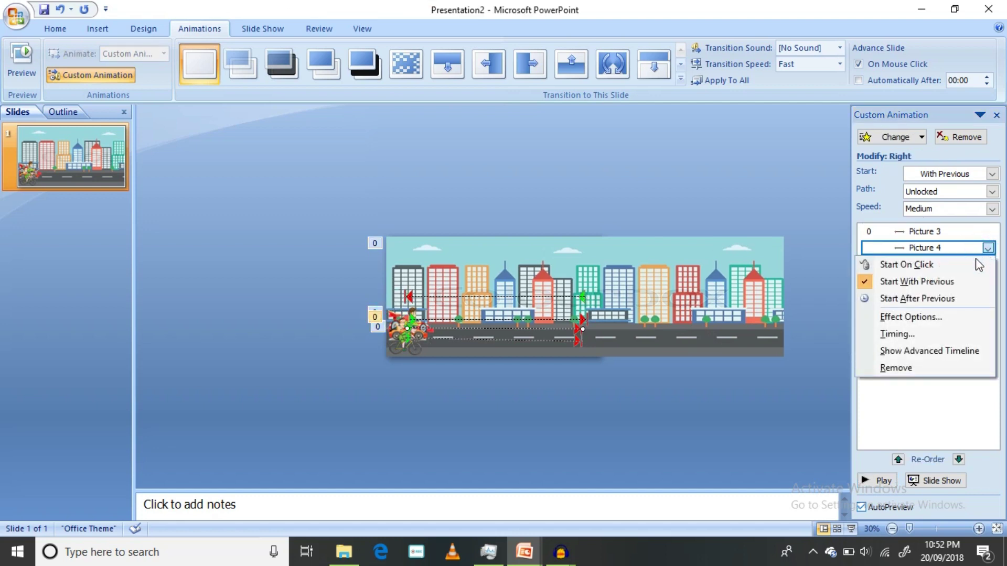
click(938, 336)
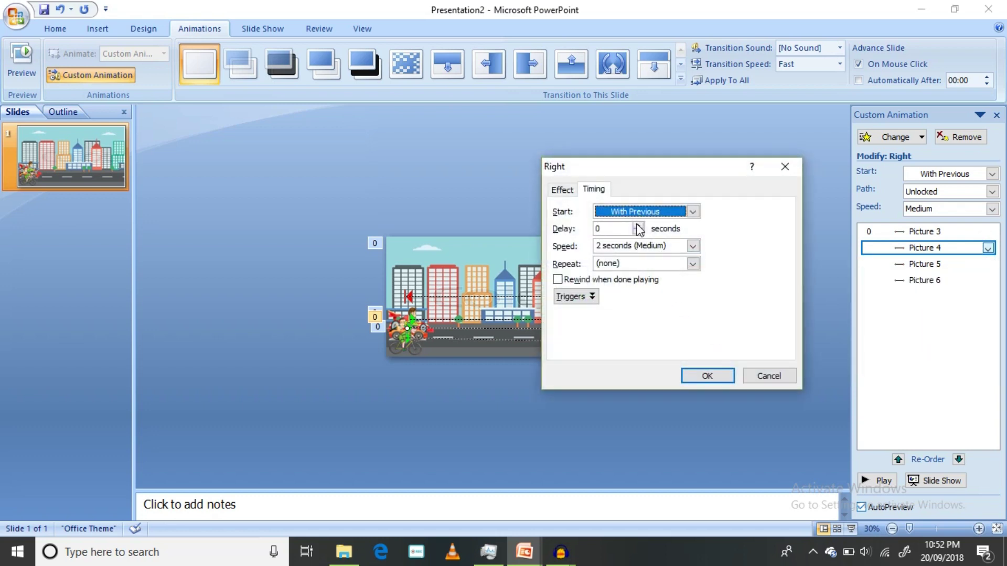
click(706, 375)
Set Picture 5's animation delay to 0.5 seconds.
click(951, 264)
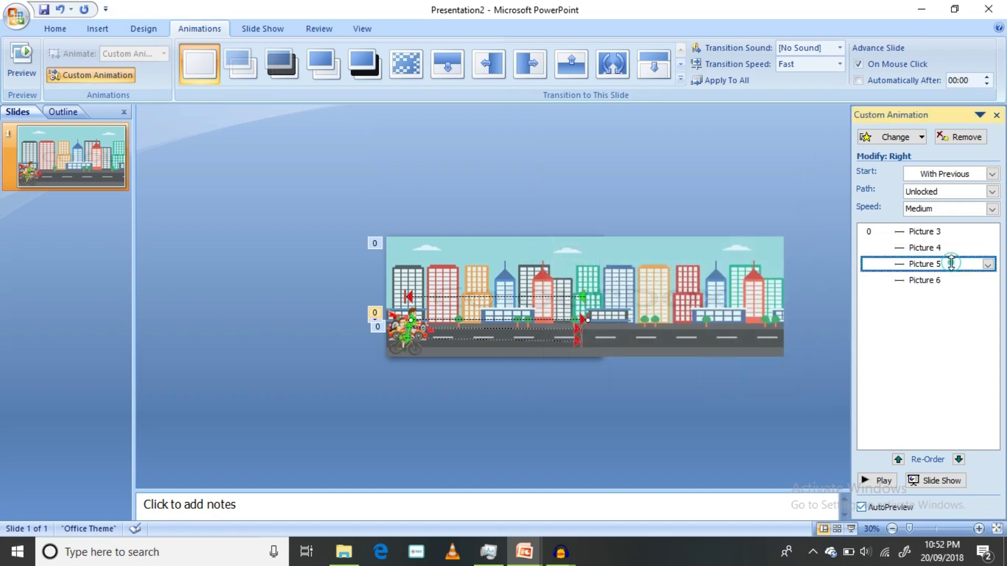
click(988, 265)
click(897, 350)
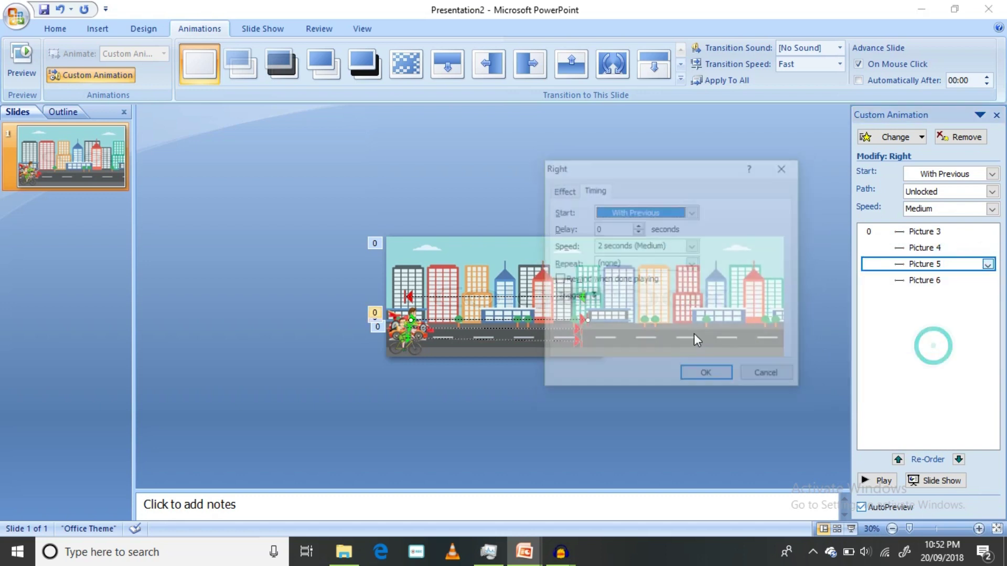
click(638, 226)
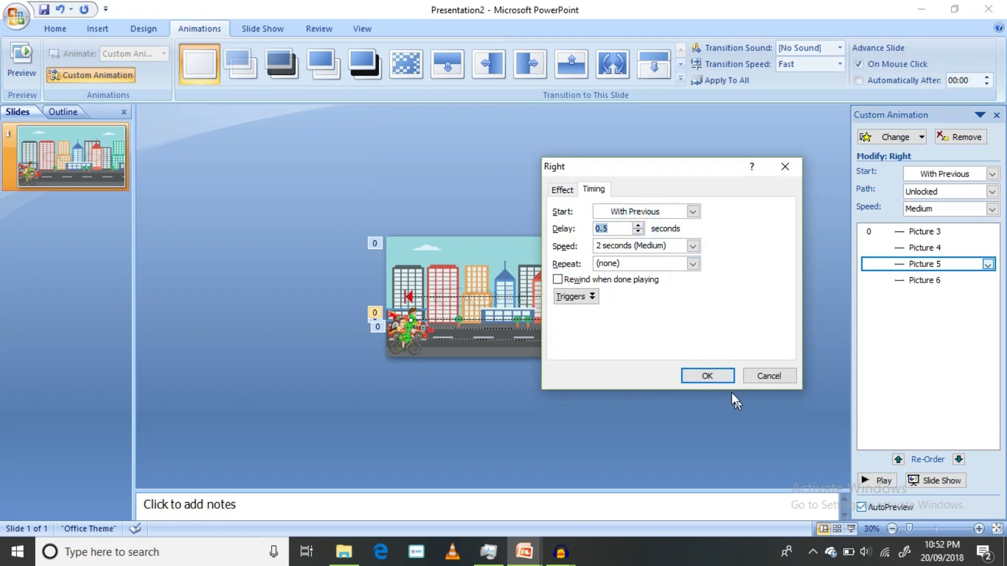
click(717, 376)
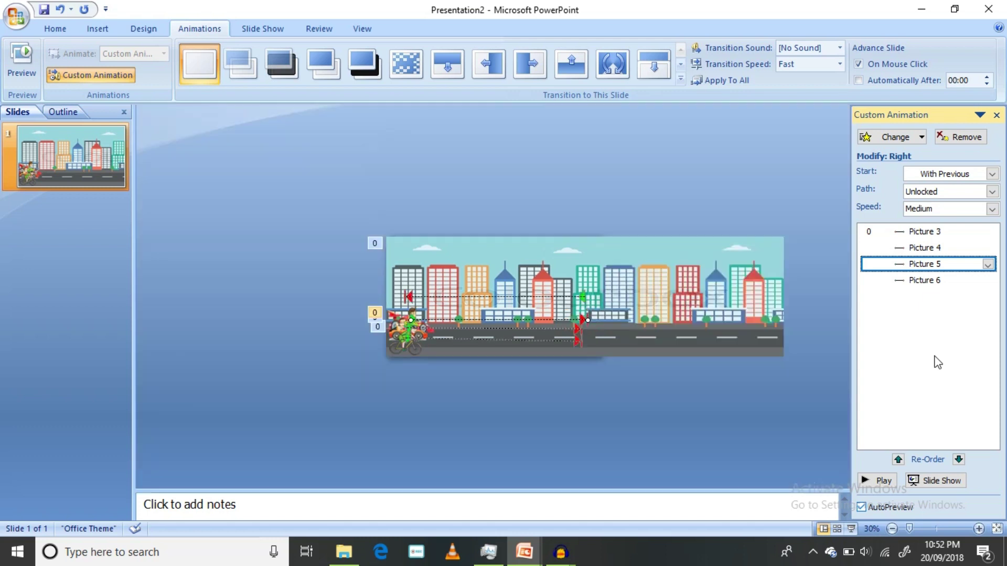
Raise Picture 6's animation delay to about 1 second.
click(947, 280)
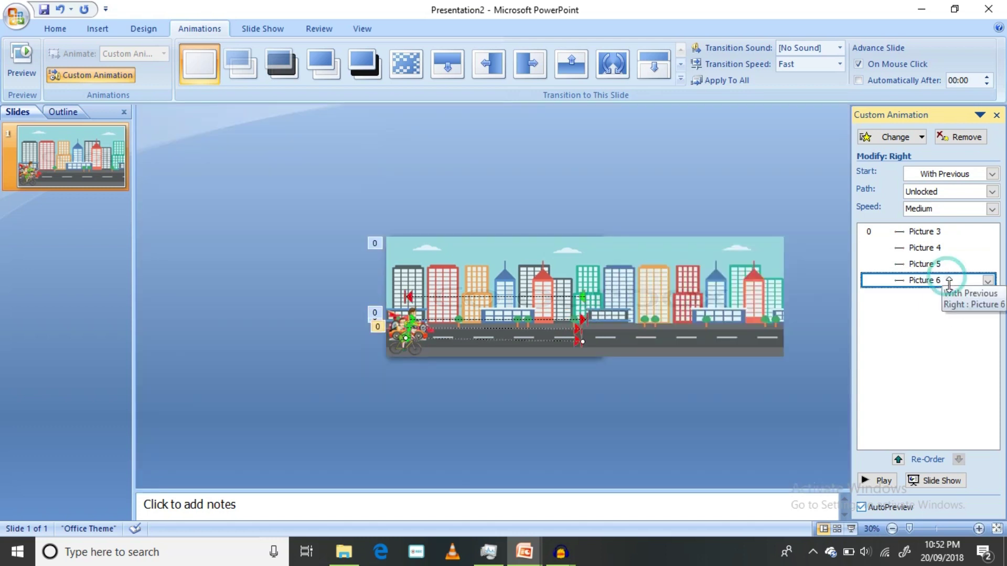
click(987, 280)
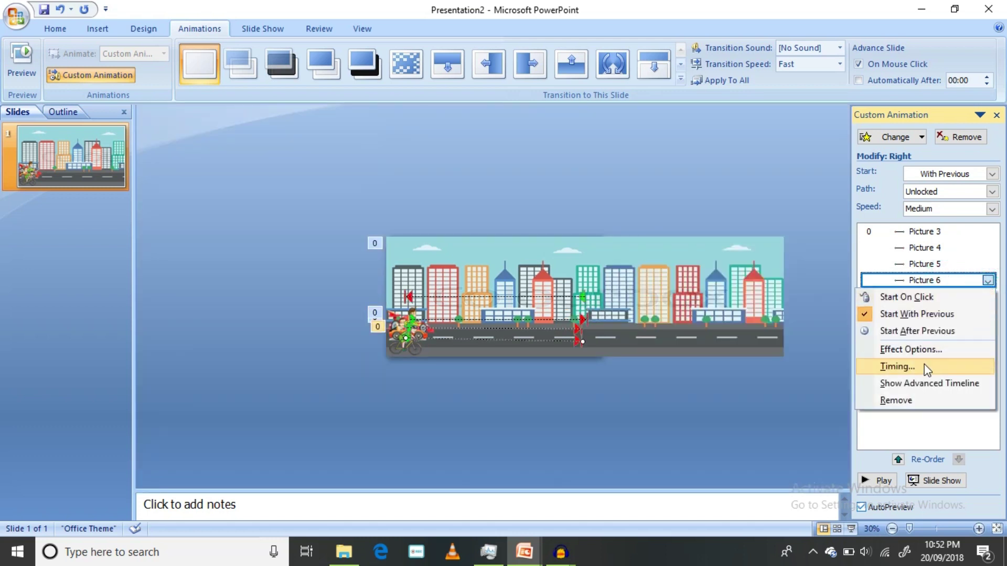
click(924, 367)
click(638, 225)
click(638, 225)
click(699, 376)
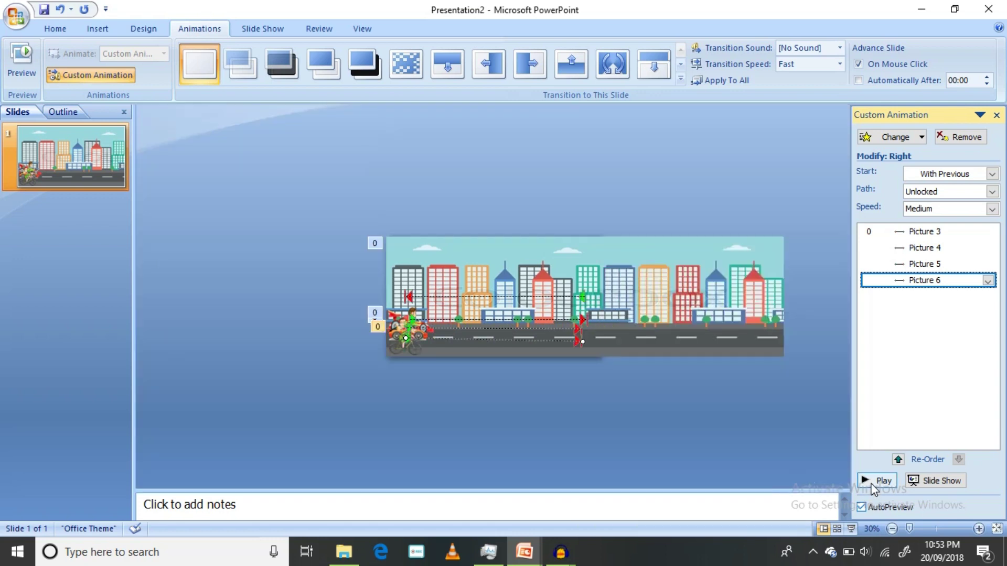
click(872, 482)
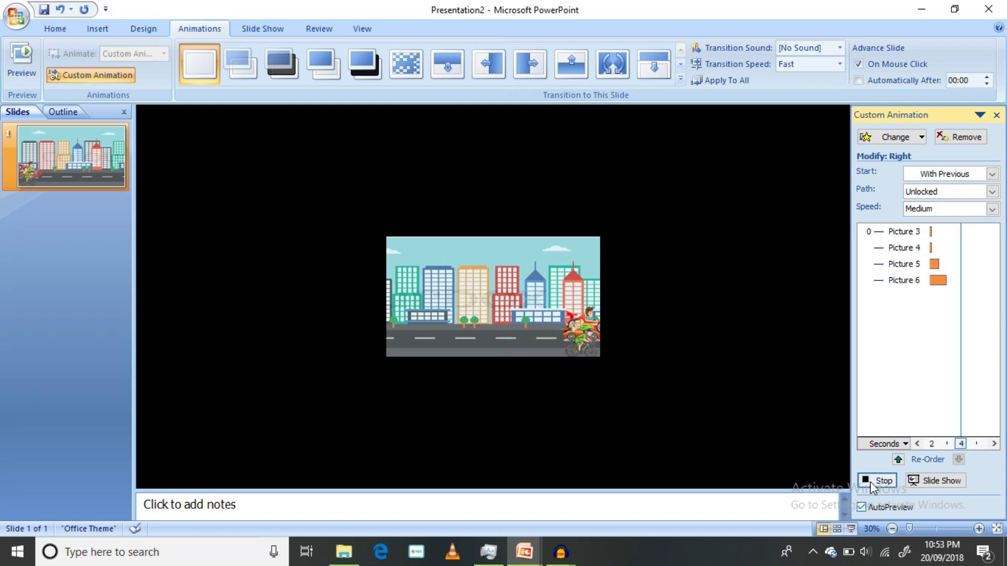
key(F5)
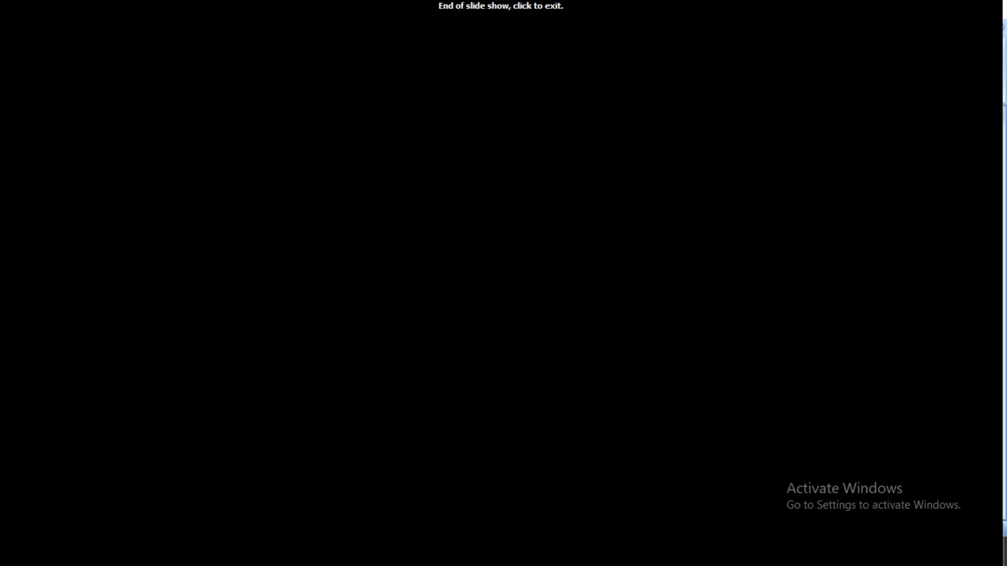
click(505, 289)
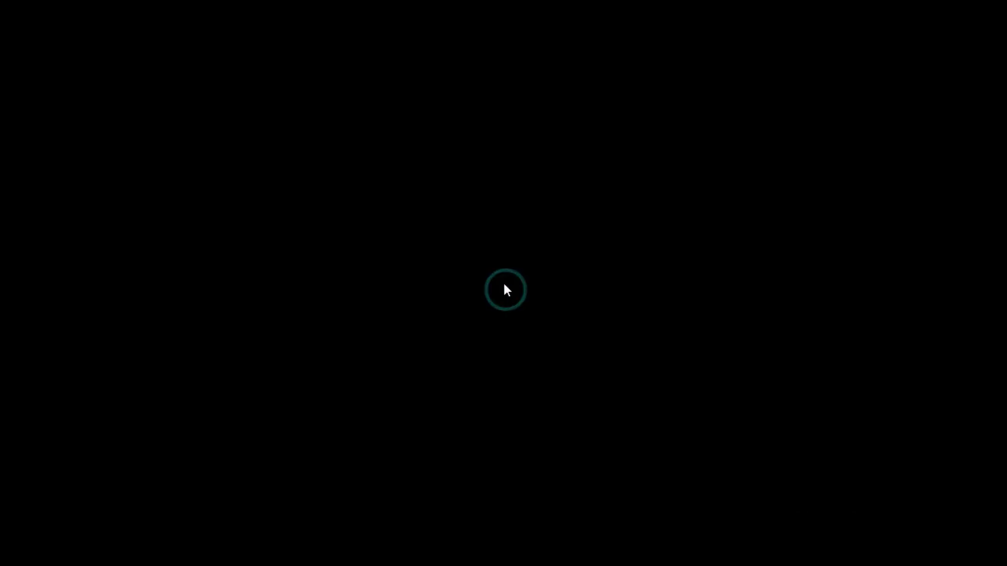
key(F5)
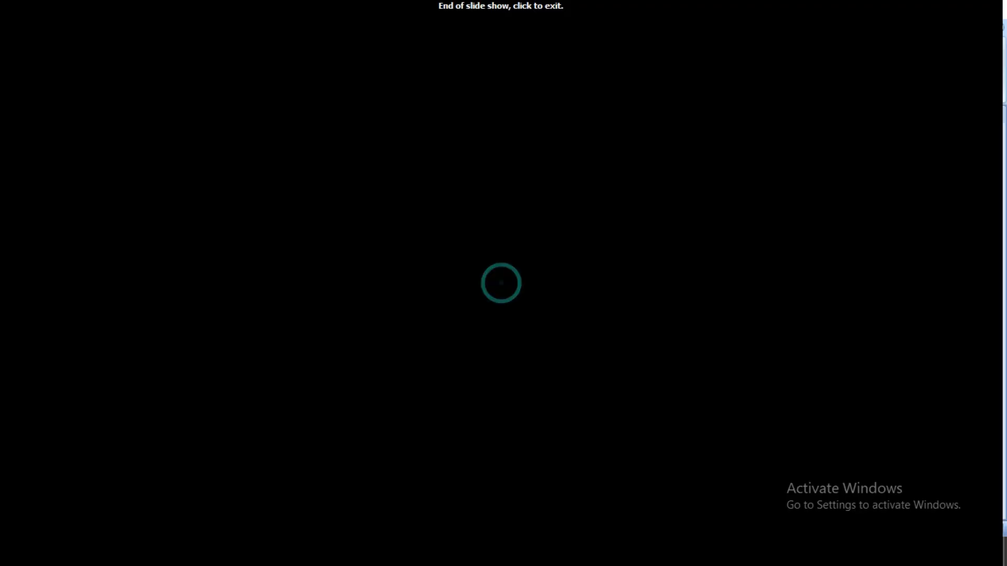
click(501, 284)
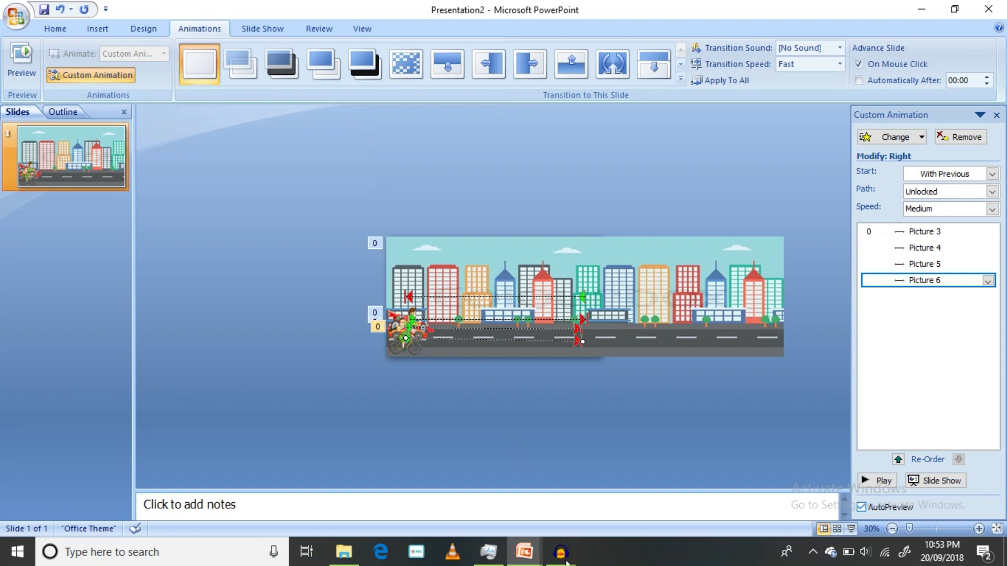
Bring Audacity forward and stop the recording at about 8 minutes 53 seconds.
mouse_move(560, 552)
click(577, 487)
click(104, 53)
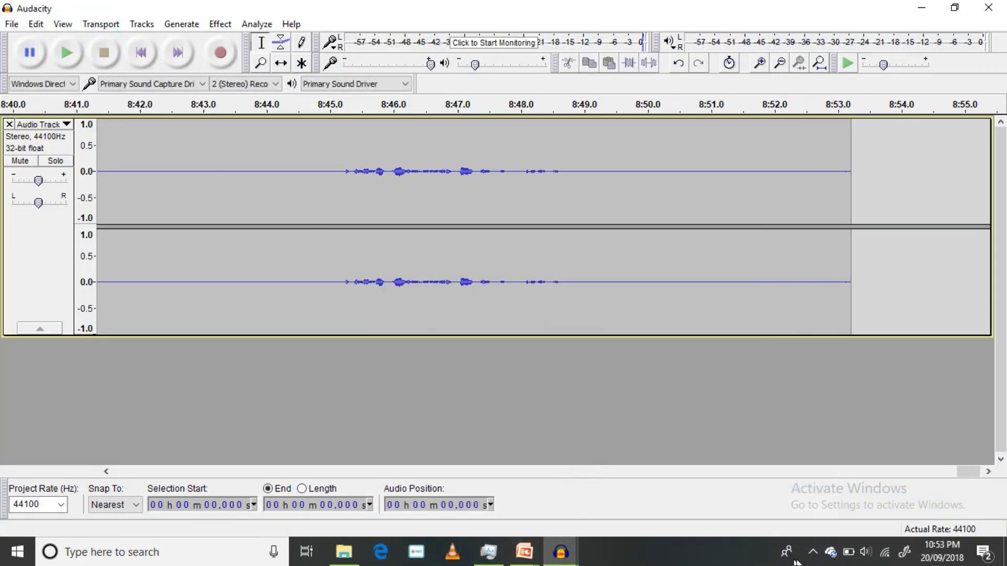
click(813, 551)
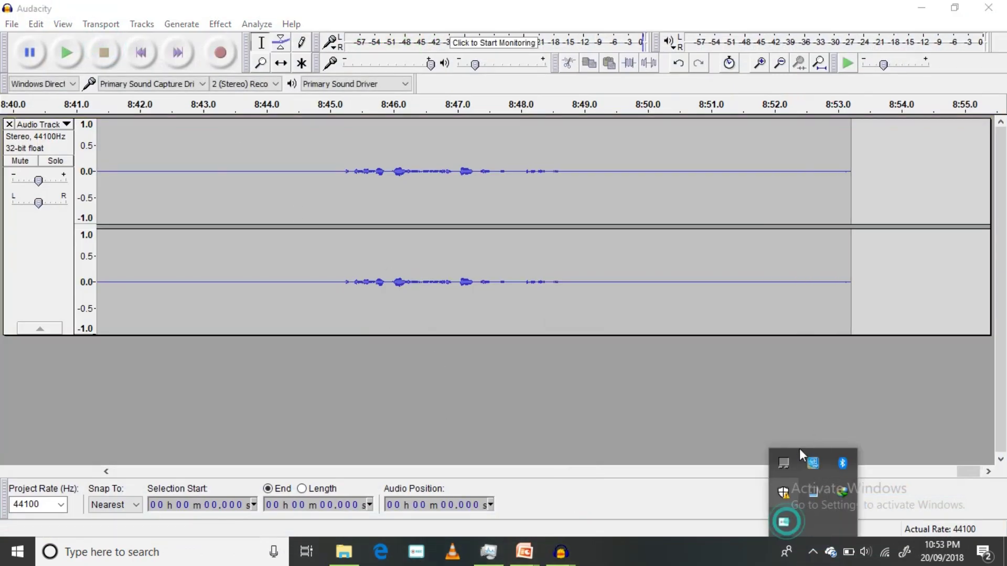